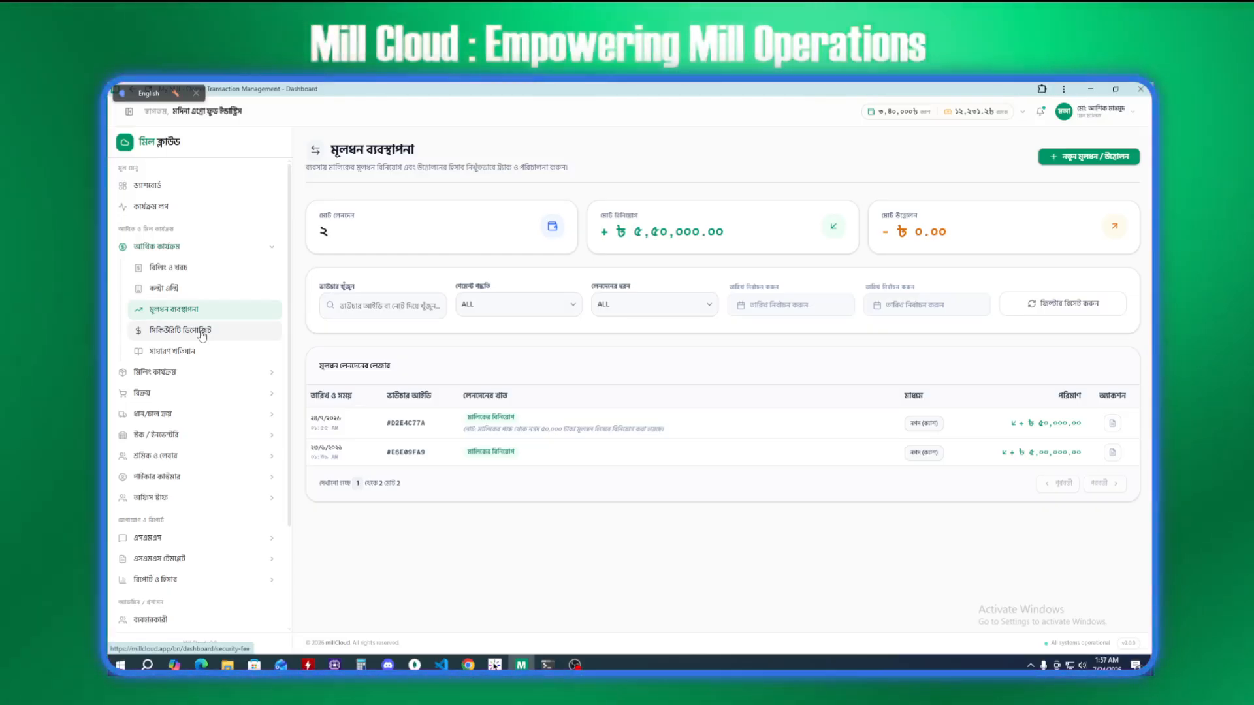
Step: Open the সিকিউরিটি ডিপোজিট (security deposit) page and examine its search, date range, transaction type and payment method filters
left_click(203, 333)
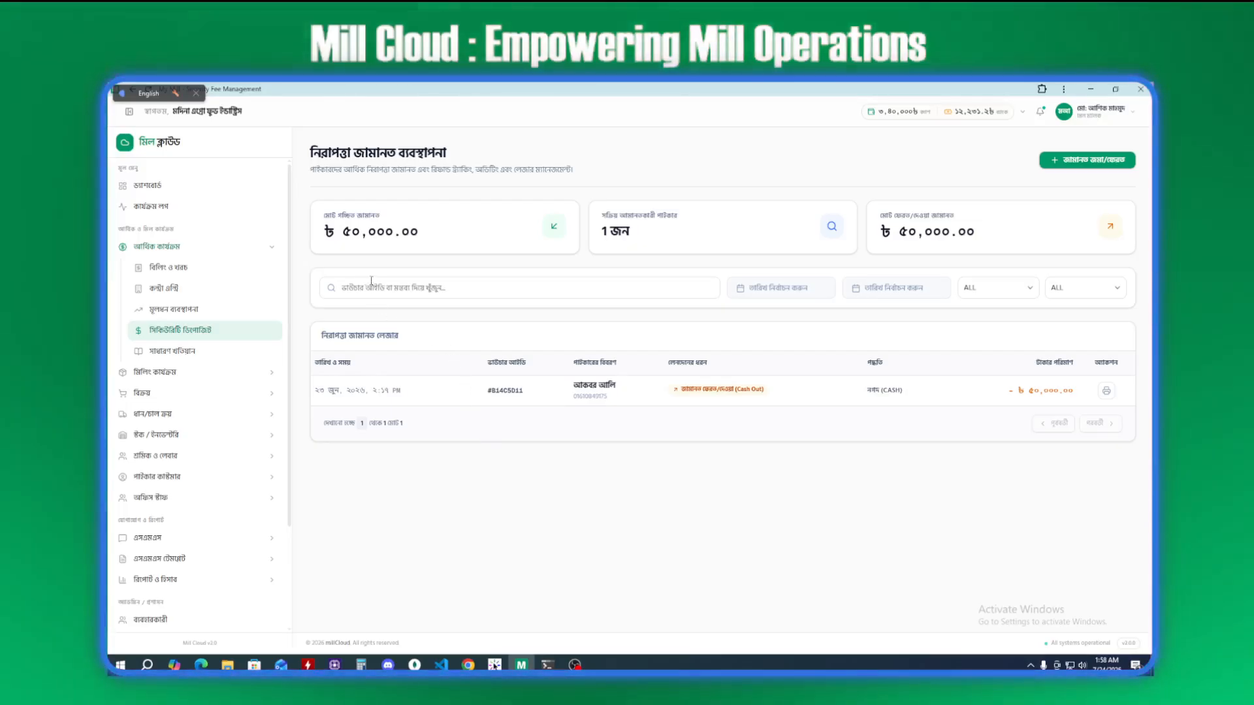
left_click(412, 284)
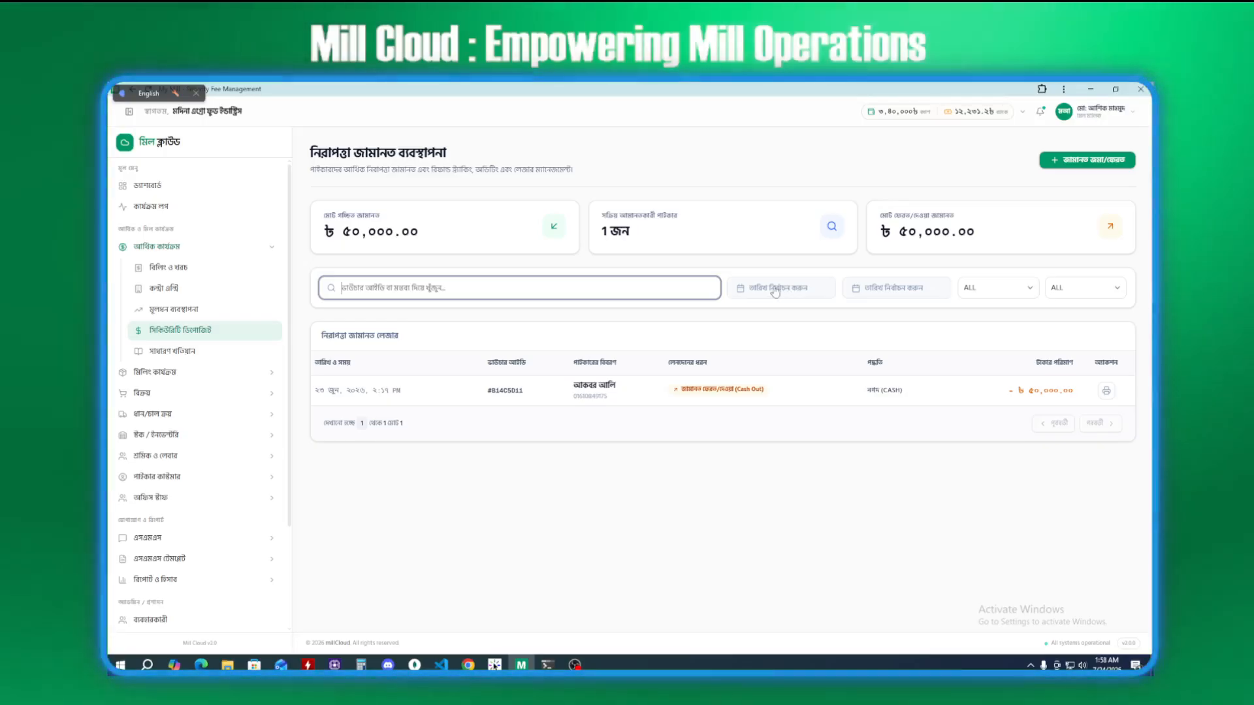
left_click(793, 290)
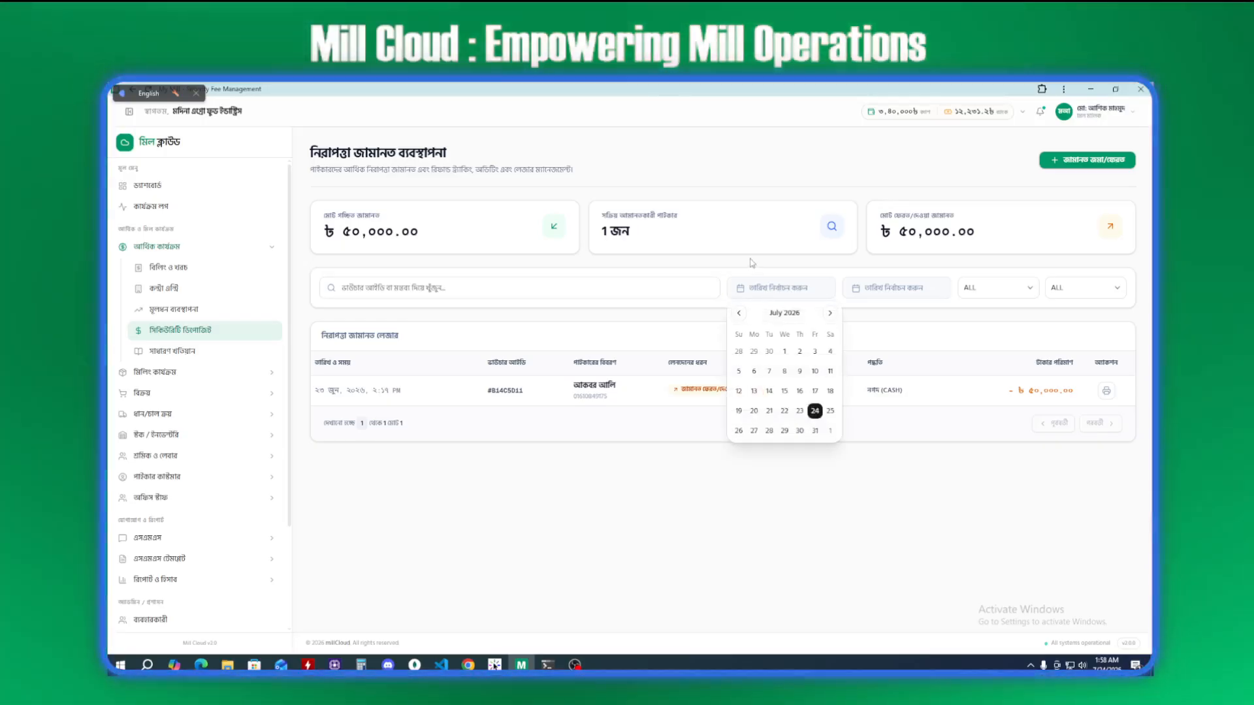
left_click(749, 287)
left_click(751, 294)
left_click(739, 313)
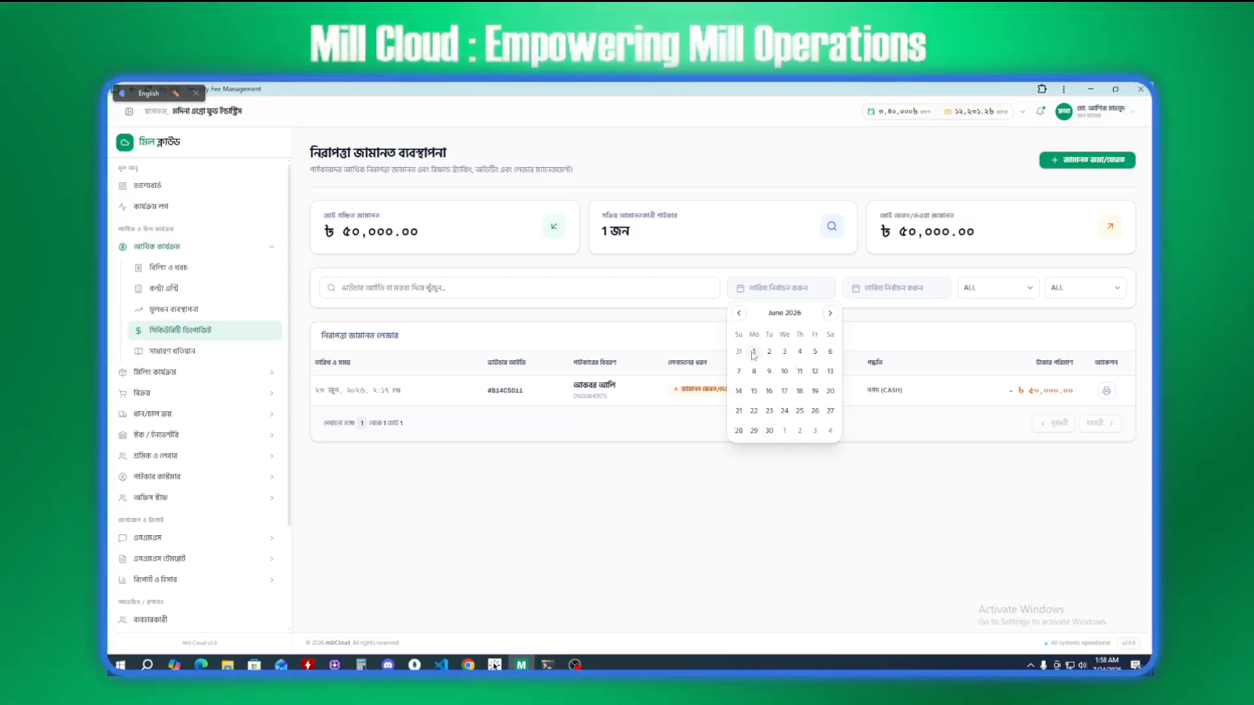
left_click(806, 266)
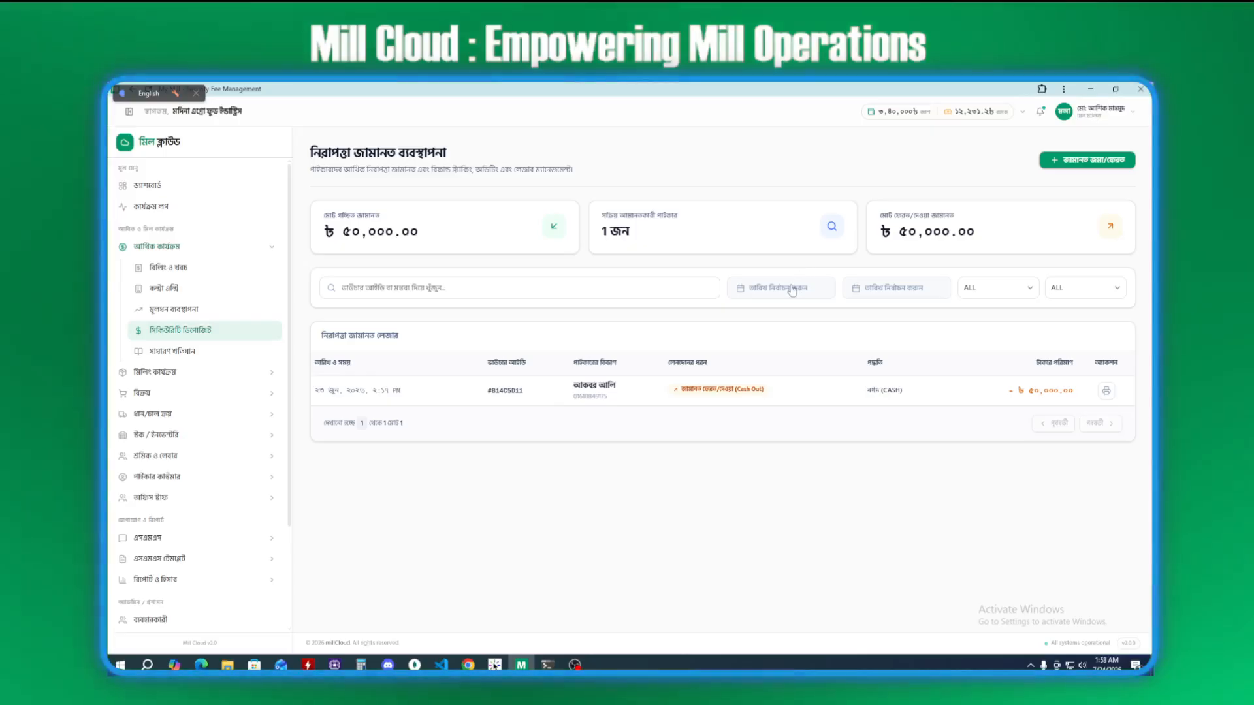
left_click(988, 293)
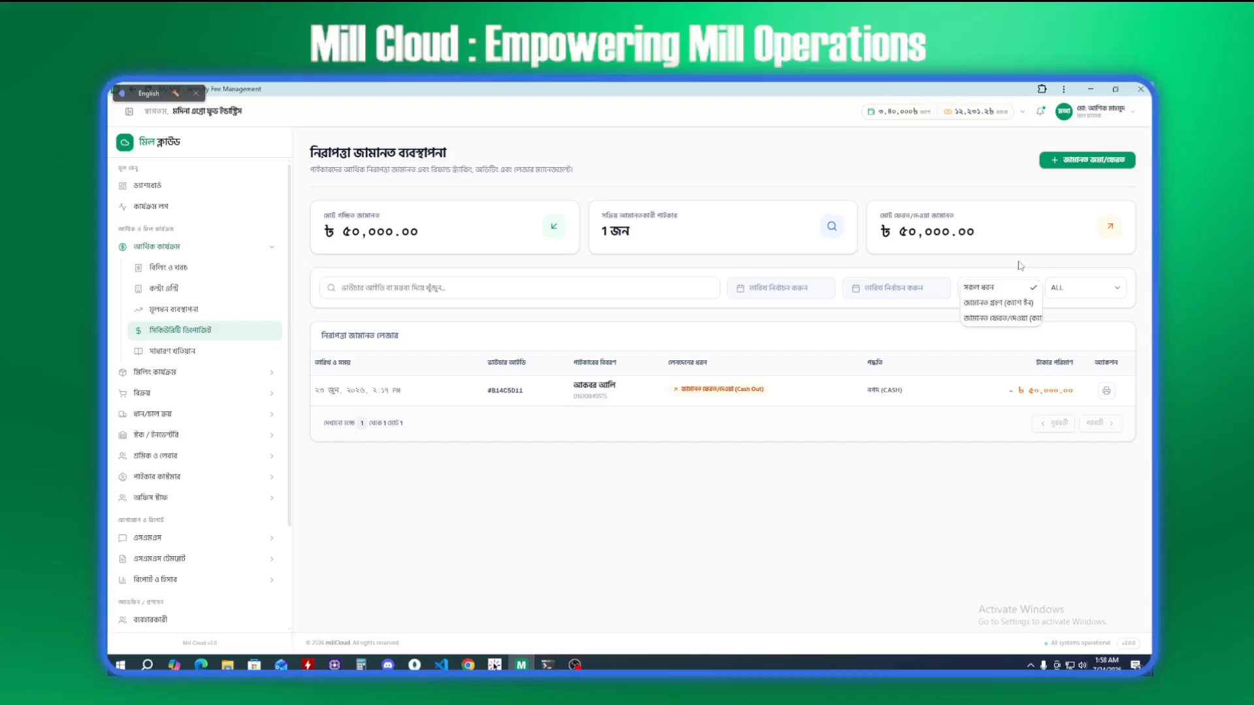
left_click(1023, 285)
left_click(1084, 295)
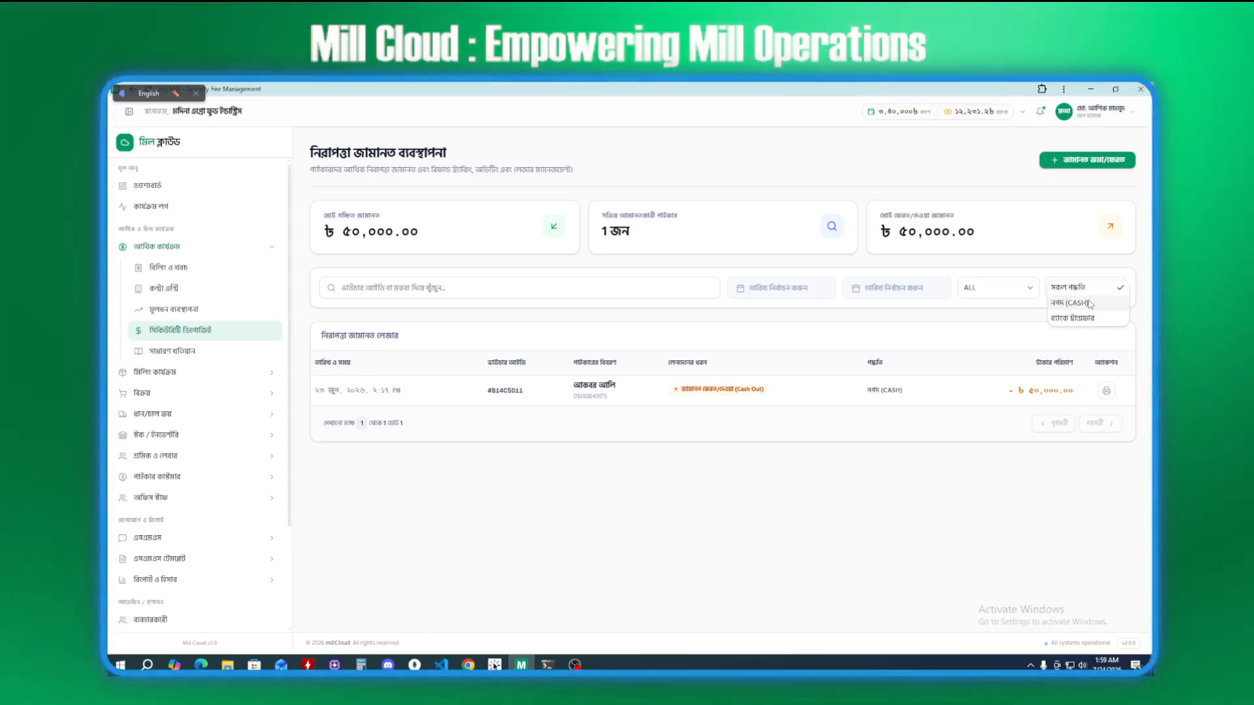
left_click(761, 327)
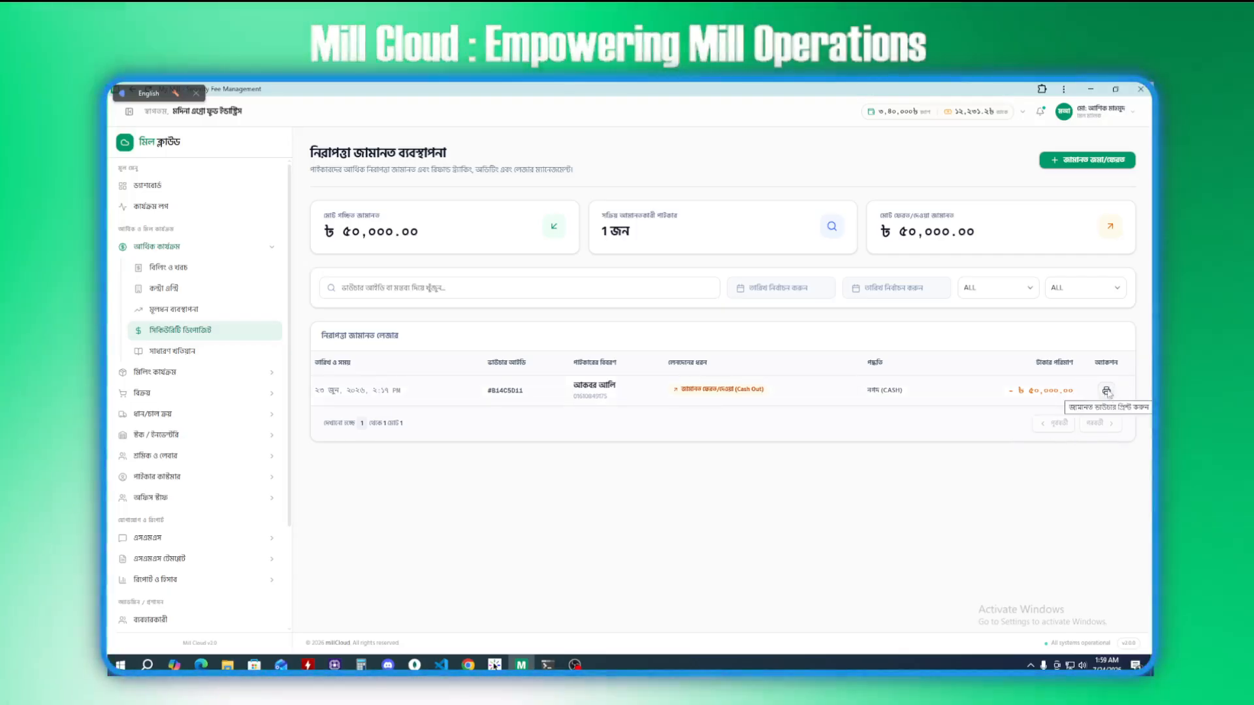
Step: Preview the printable voucher of the existing deposit refund entry and close the preview without printing
left_click(1106, 392)
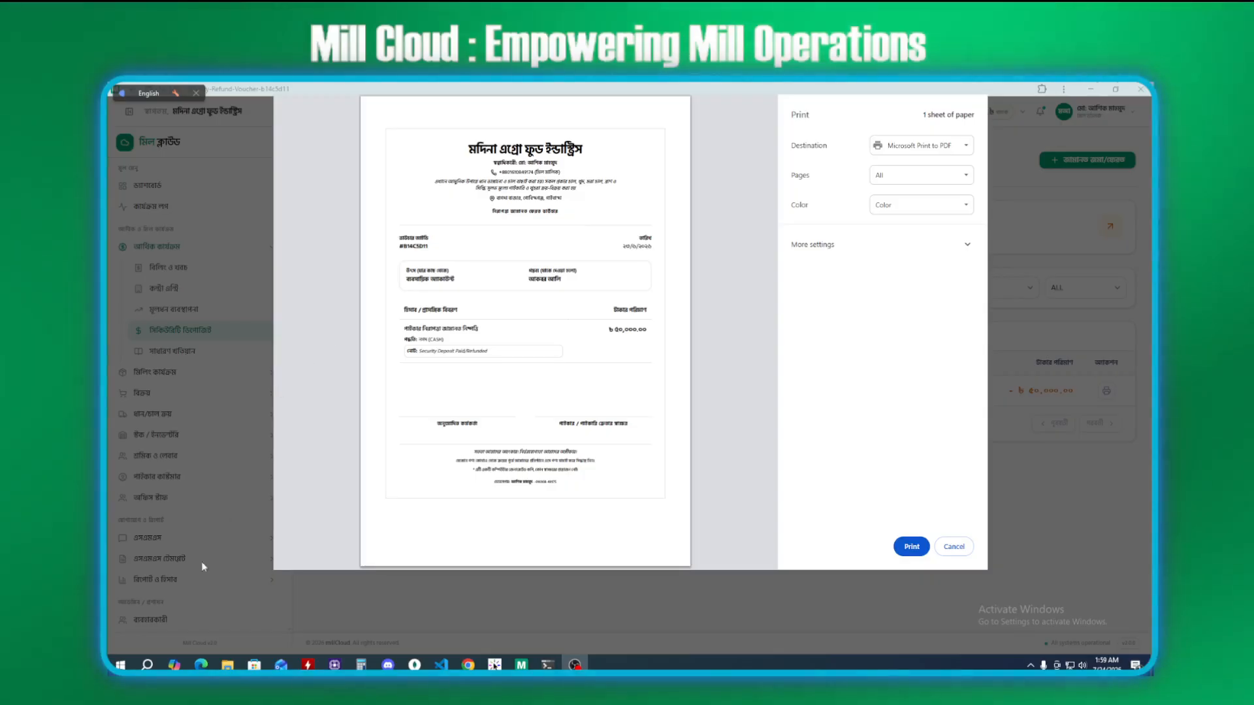
left_click(955, 549)
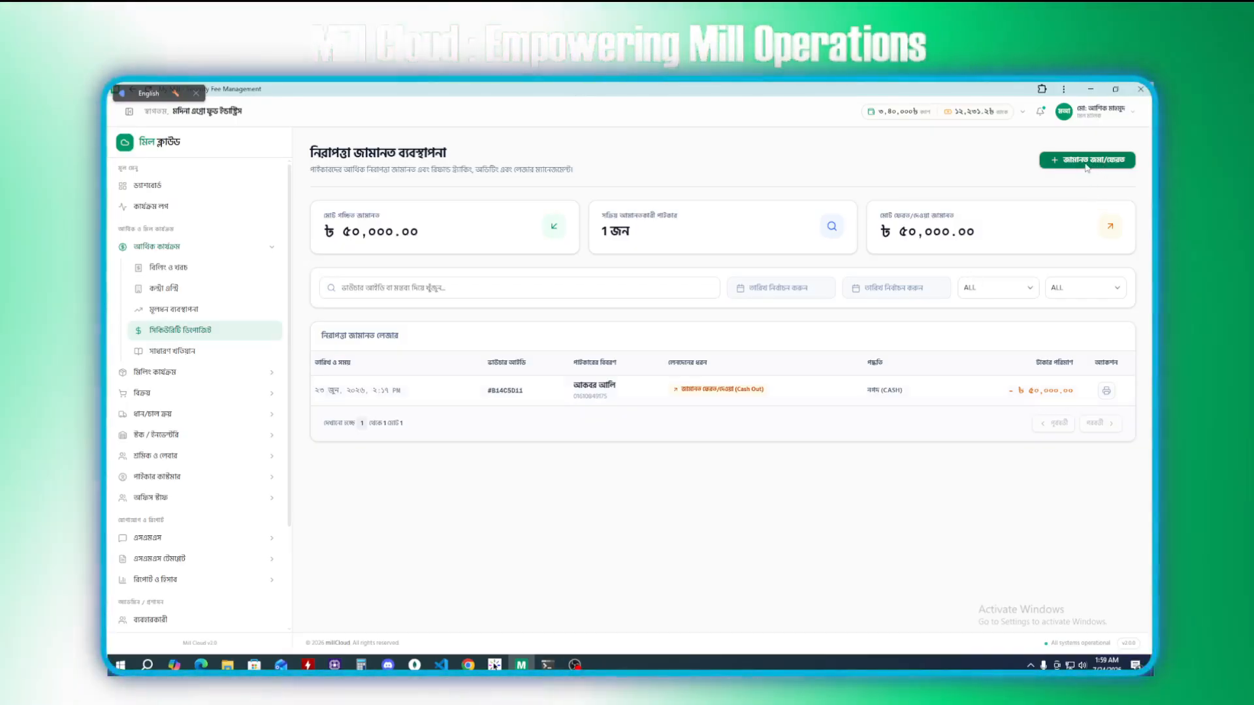
Step: Start a new security deposit entry and select the second customer offered for it
left_click(1087, 163)
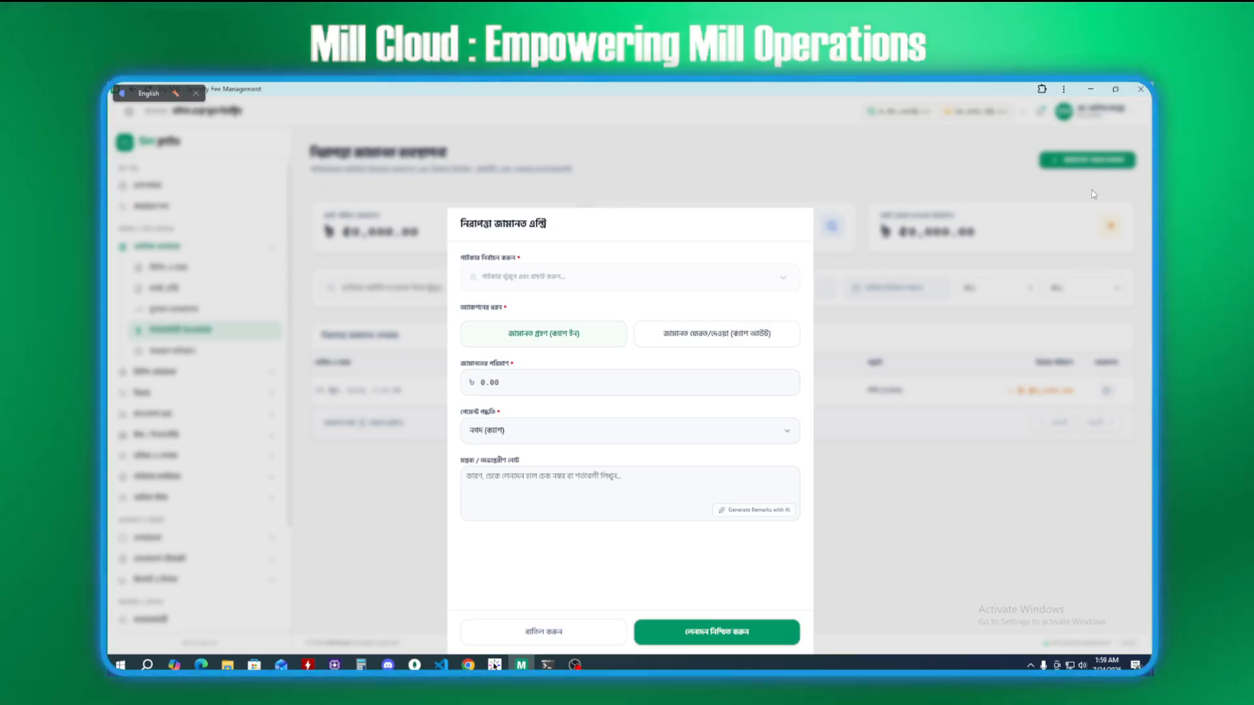
left_click(1084, 164)
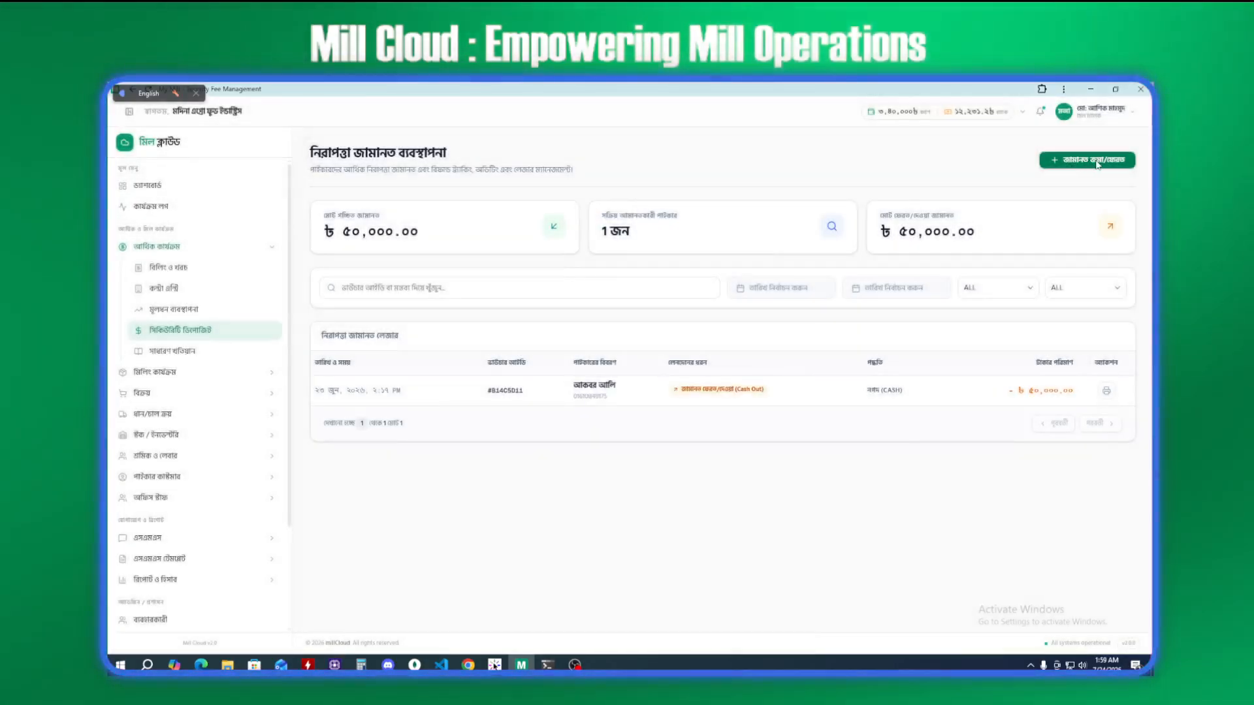
left_click(1101, 163)
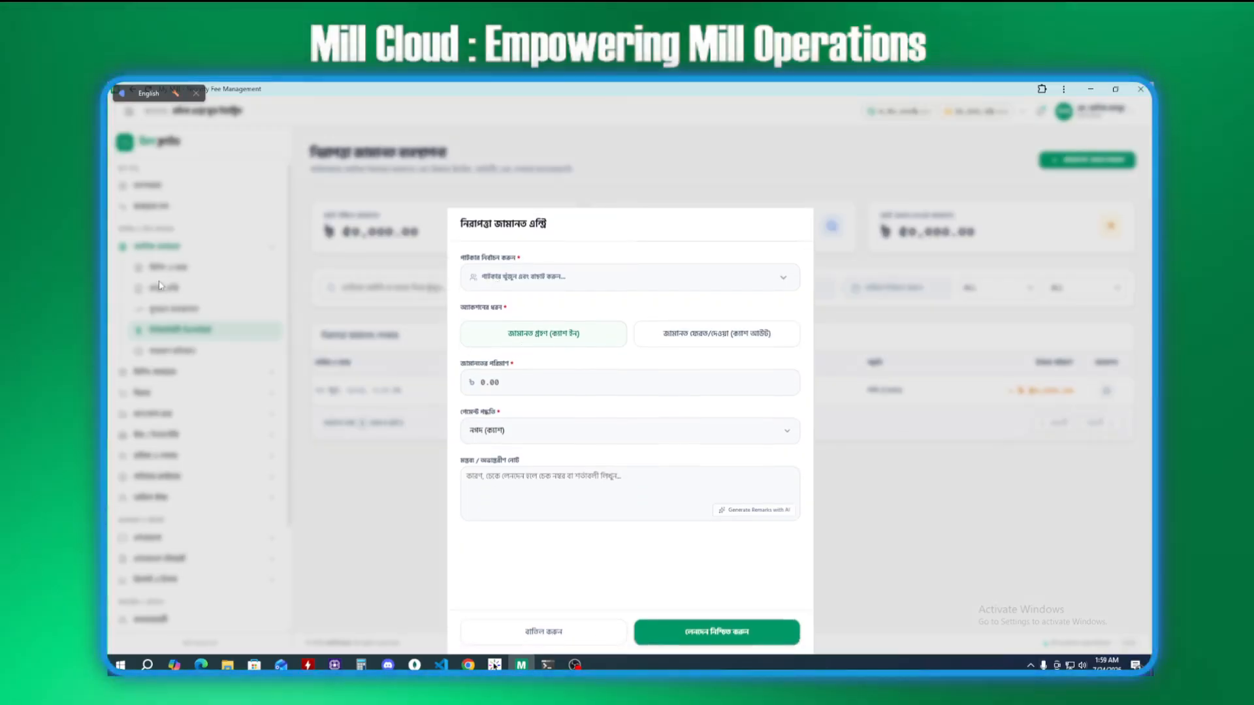
left_click(547, 281)
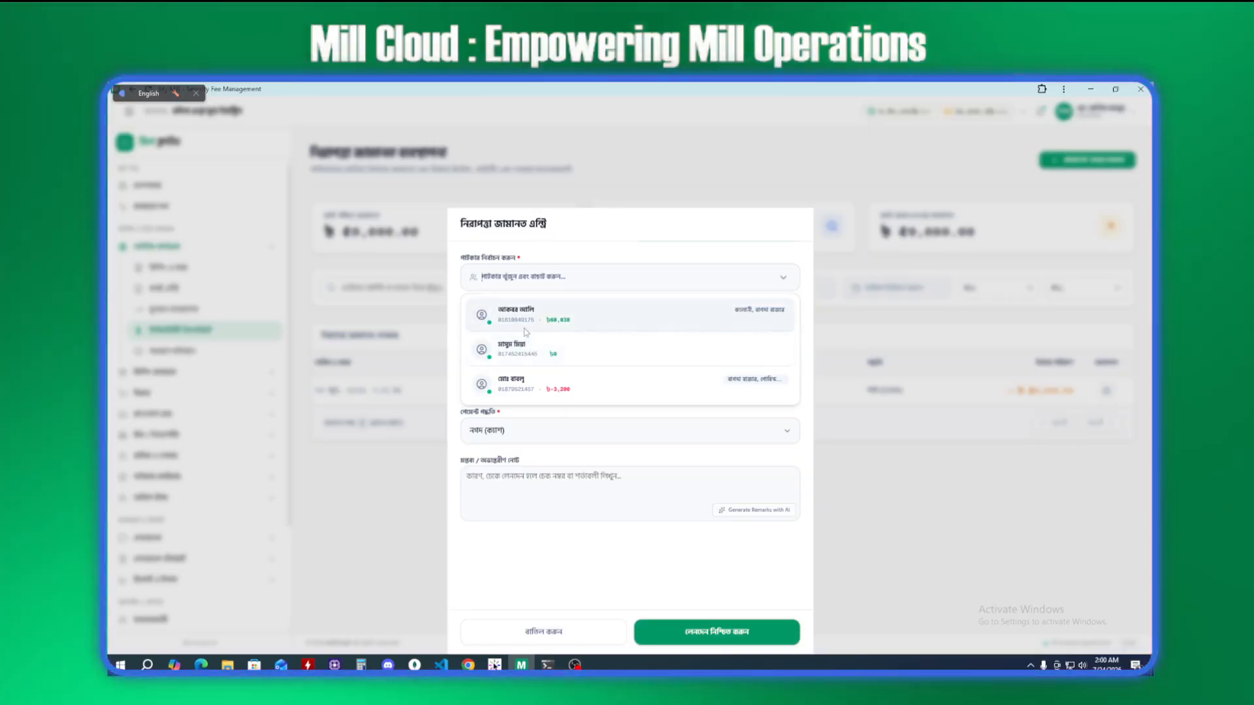
left_click(529, 357)
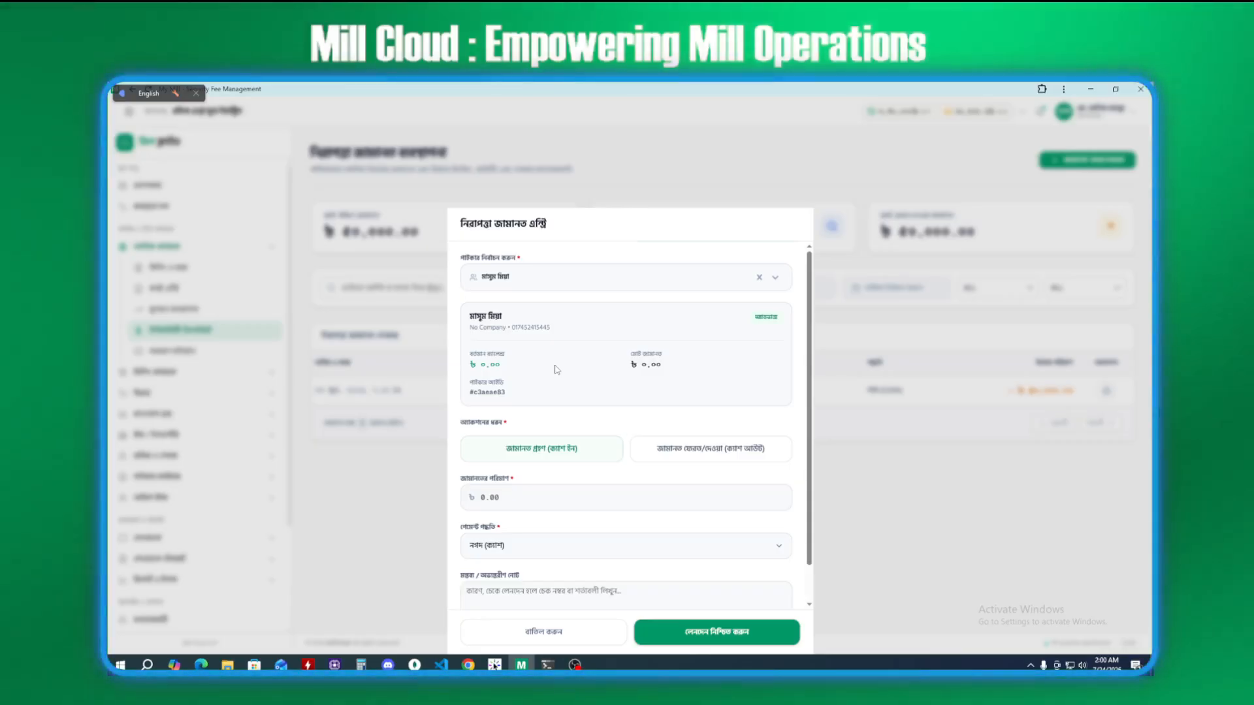
Step: Set the deposit amount to 25000 and keep নগদ (ক্যাশ) as the payment method
scroll(558, 392, "down", 1)
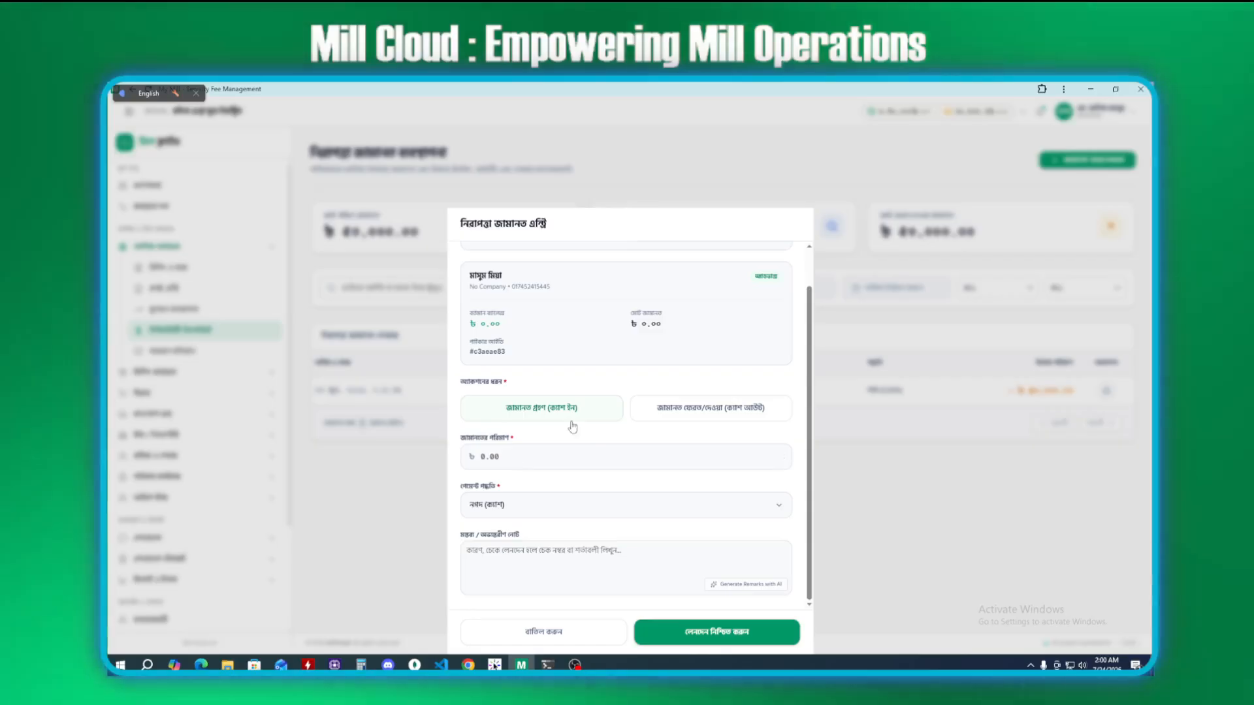
left_click(531, 461)
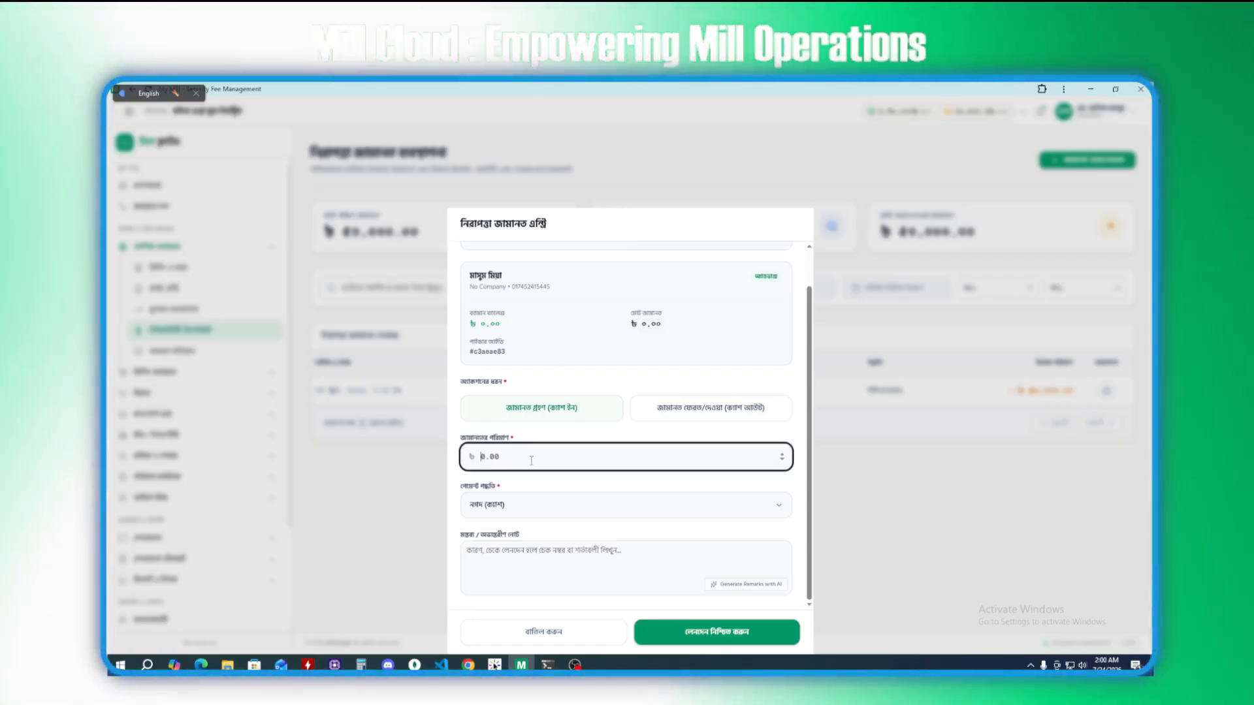
scroll(541, 375, "up", 1)
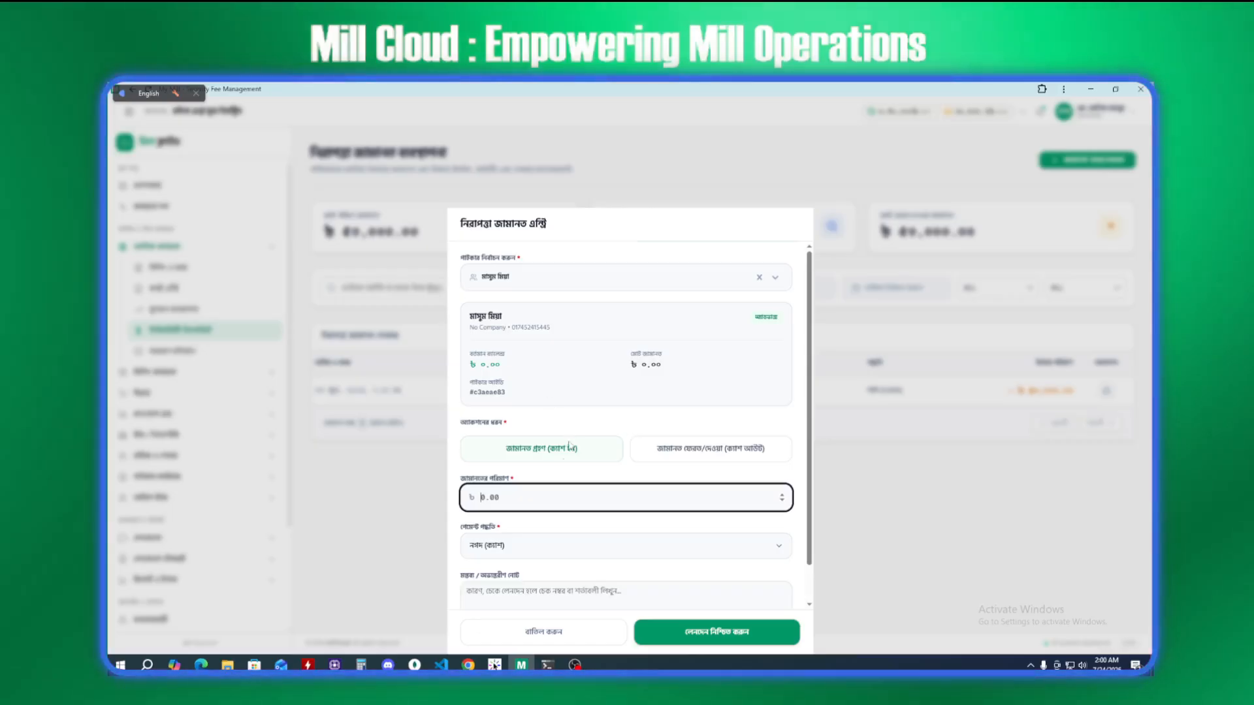
type("2500")
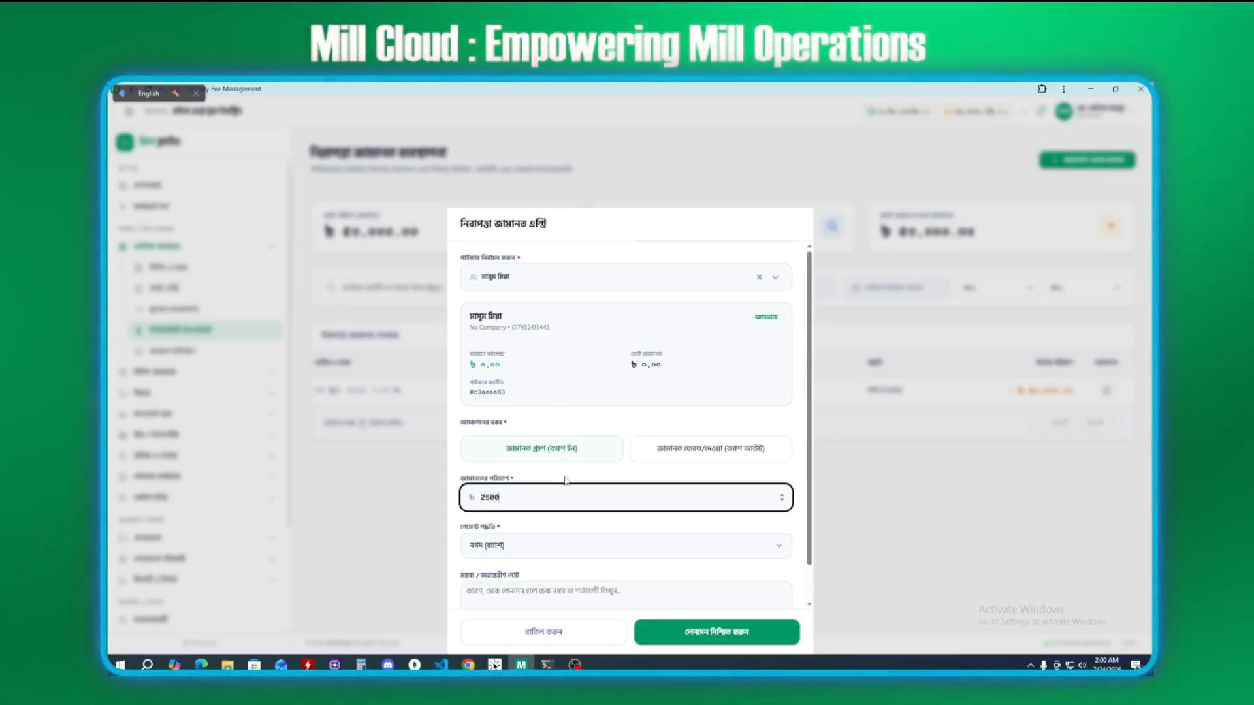
key("BackSpace")
key("BackSpace")
key("BackSpace")
type("4999")
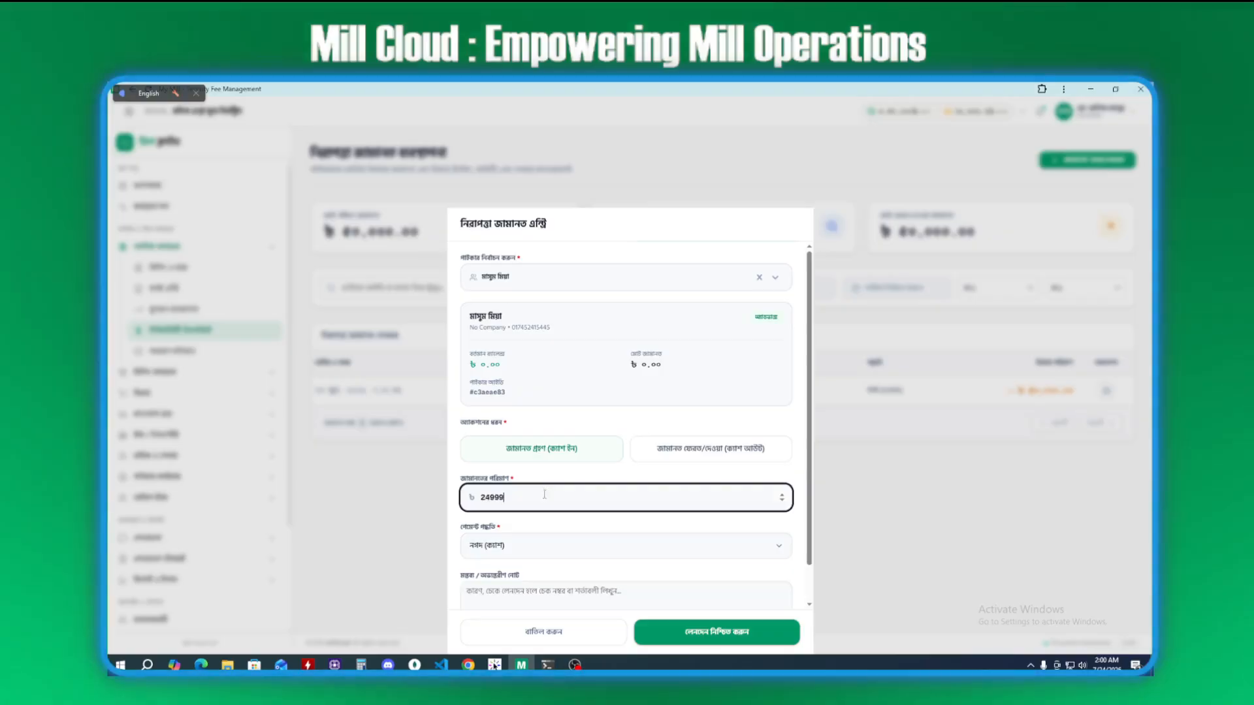
key("Up")
key("Up")
left_click(536, 451)
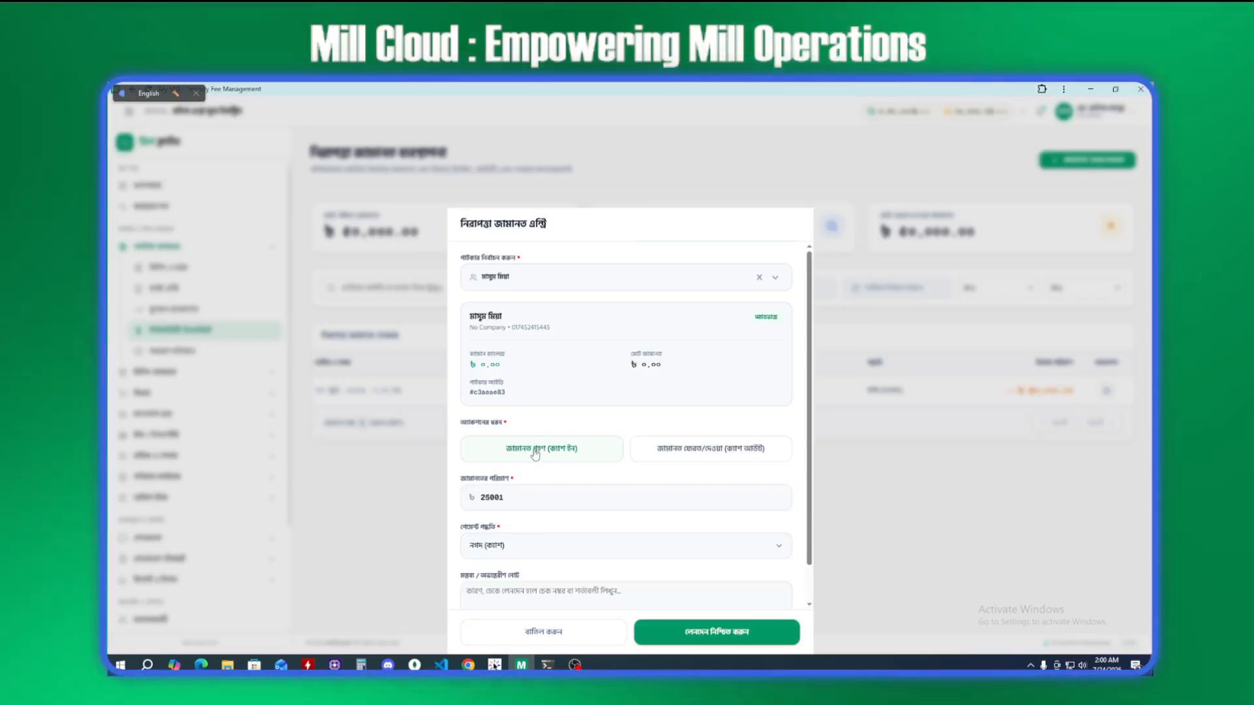
left_click(522, 491)
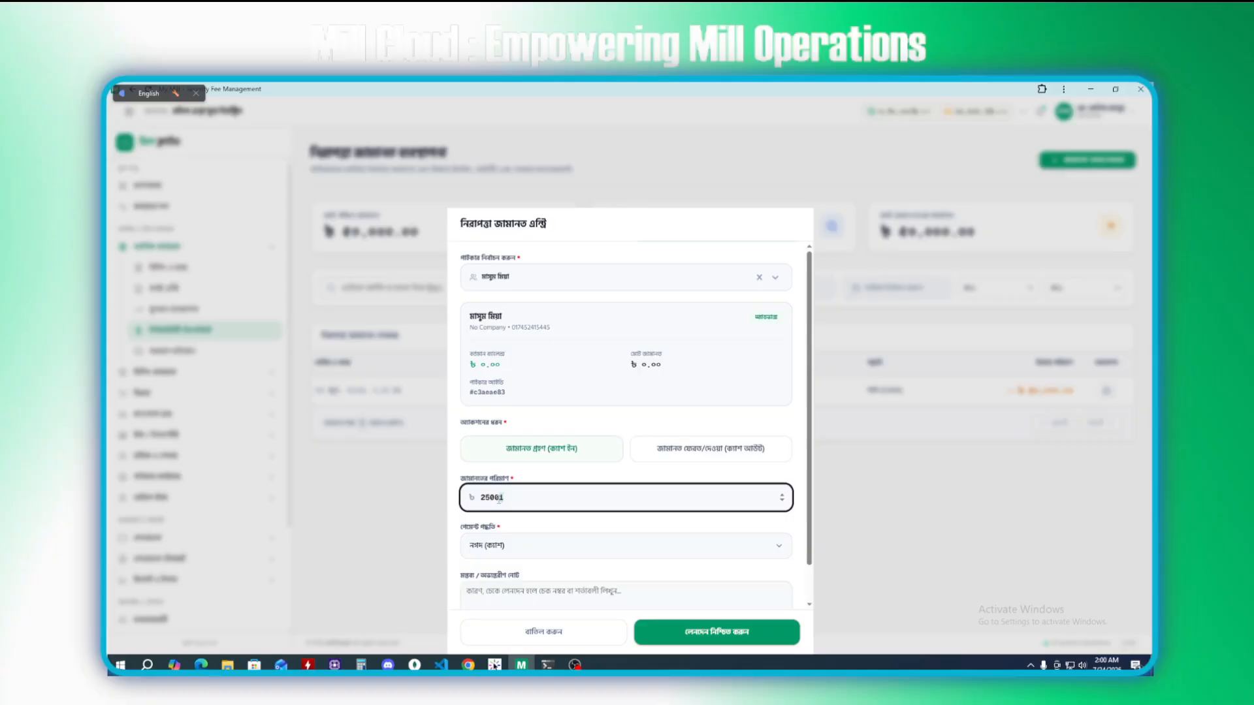
type("0")
left_click(461, 400)
scroll(472, 420, "down", 1)
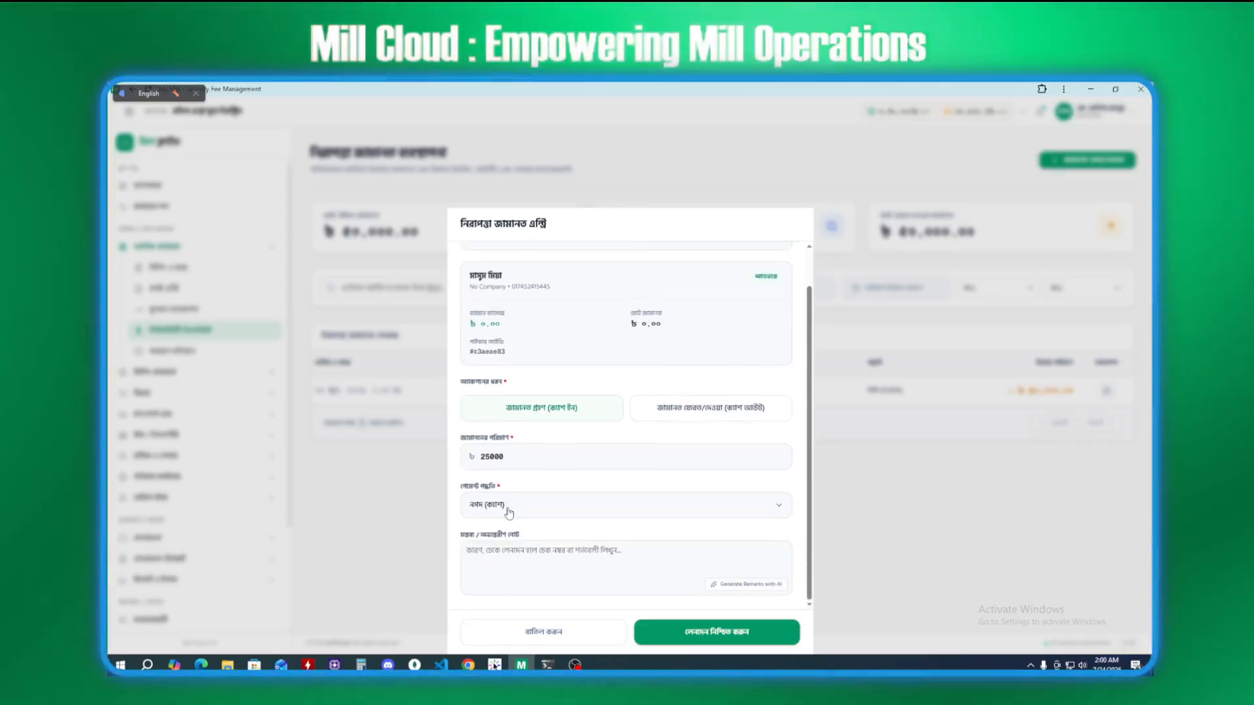
left_click(509, 512)
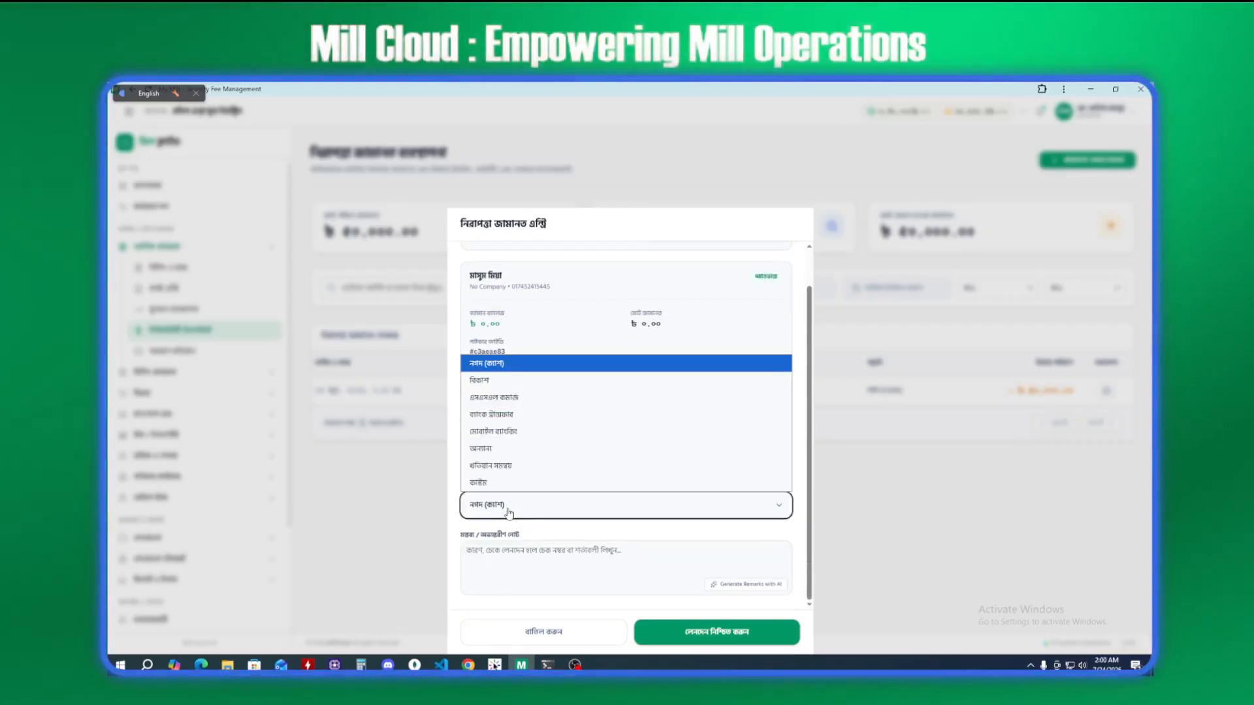
left_click(491, 518)
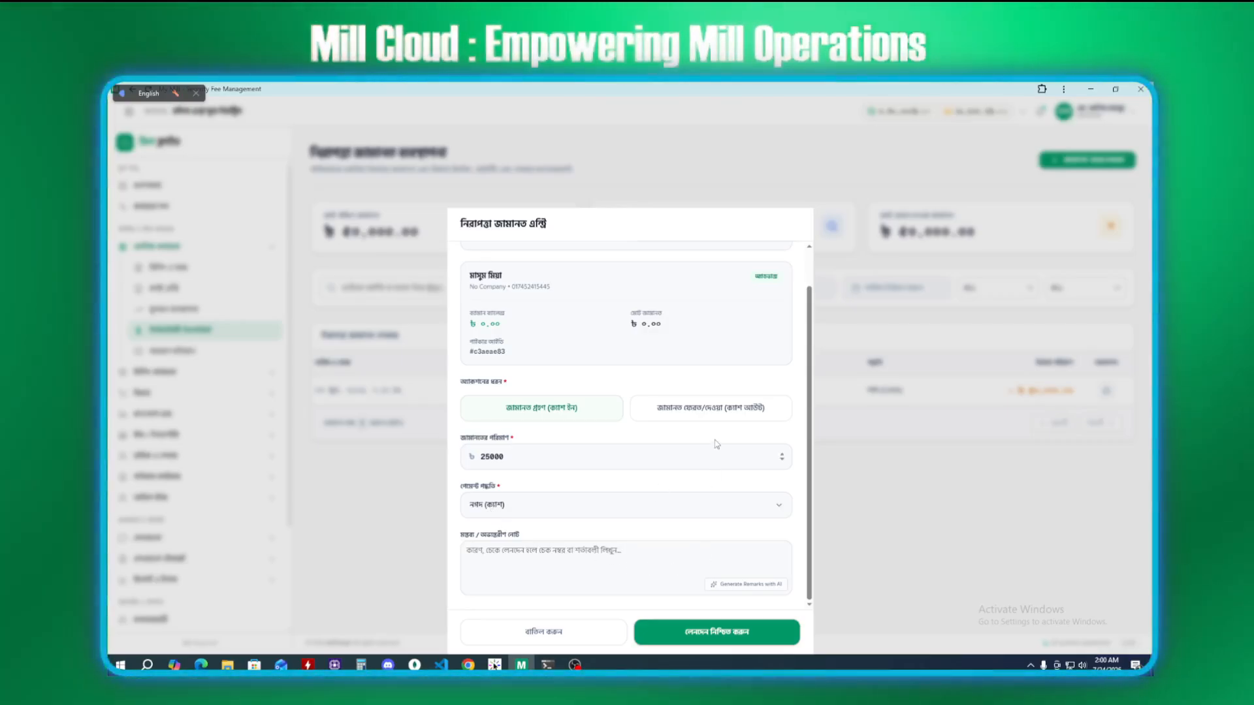
Step: Switch the entry to deposit refund (ক্যাশ আউট) and generate its remarks with AI
scroll(717, 444, "up", 1)
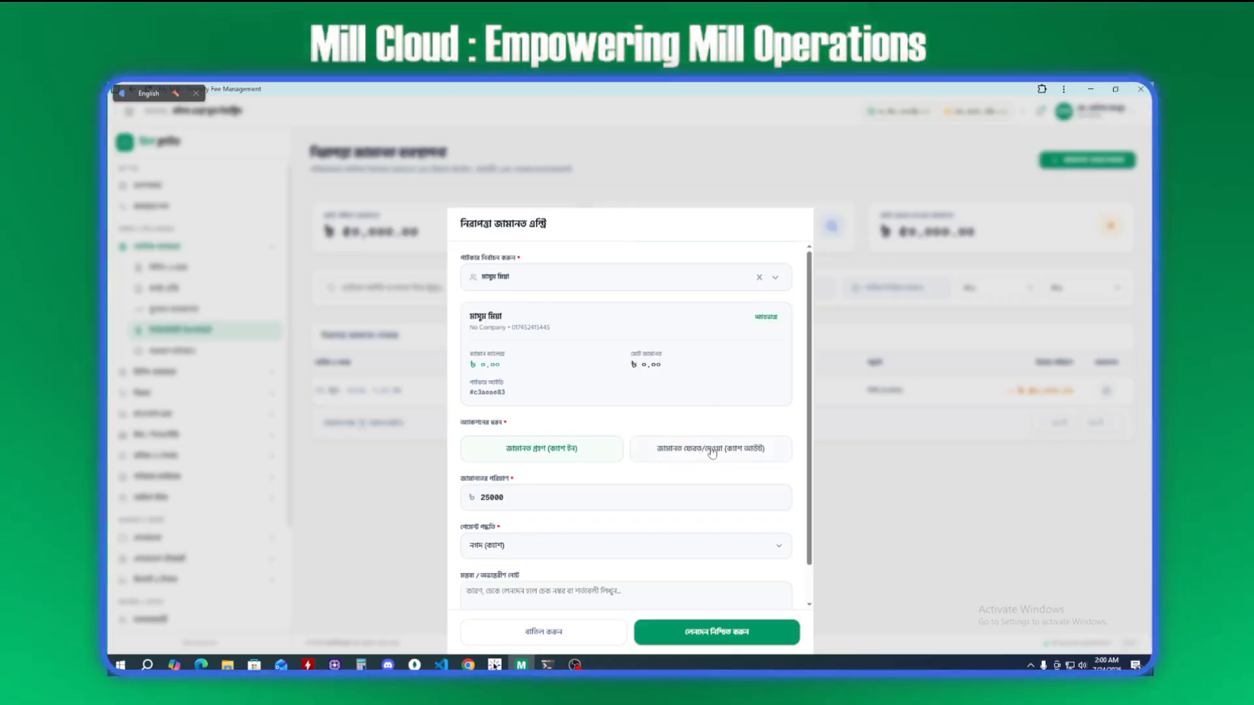
left_click(711, 453)
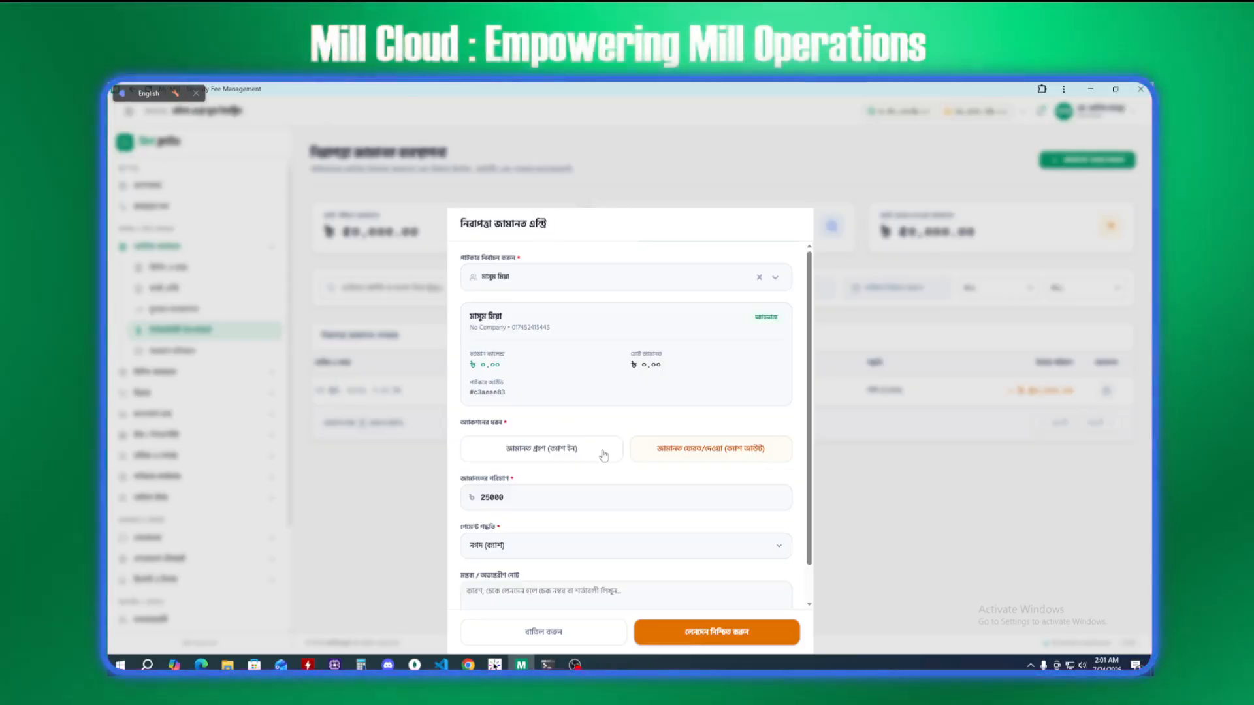
scroll(644, 370, "down", 1)
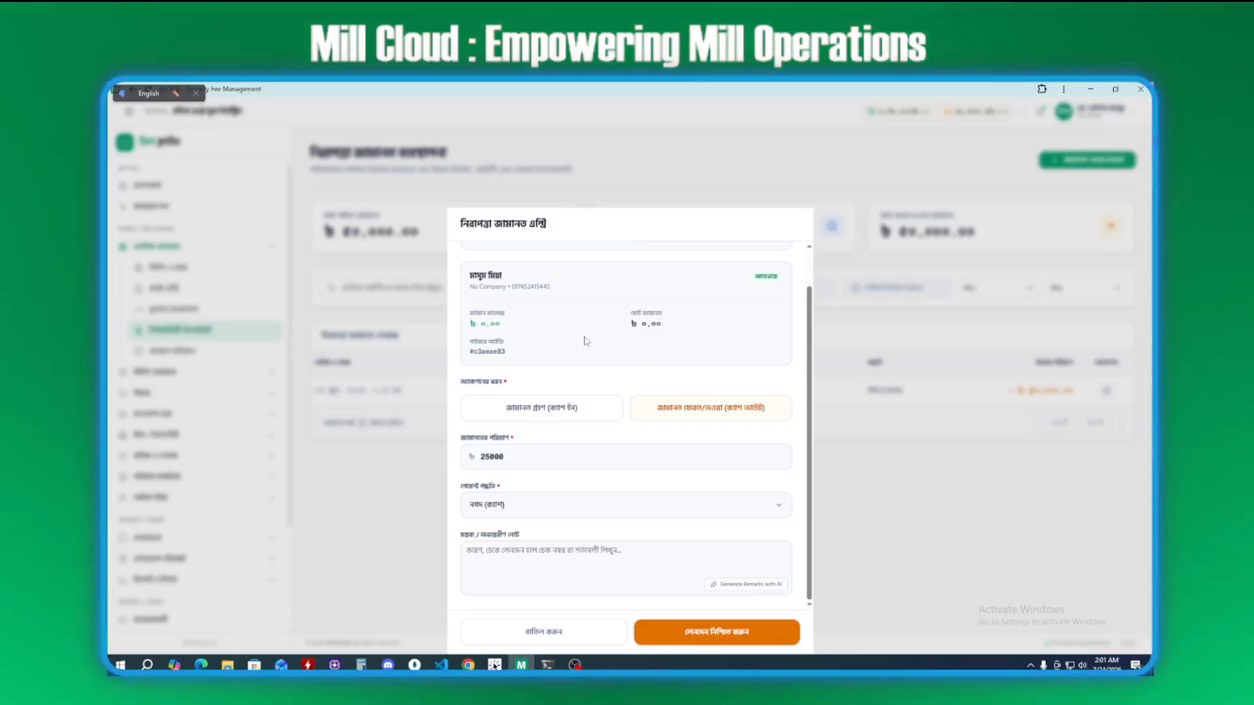
scroll(578, 337, "up", 1)
scroll(587, 487, "down", 1)
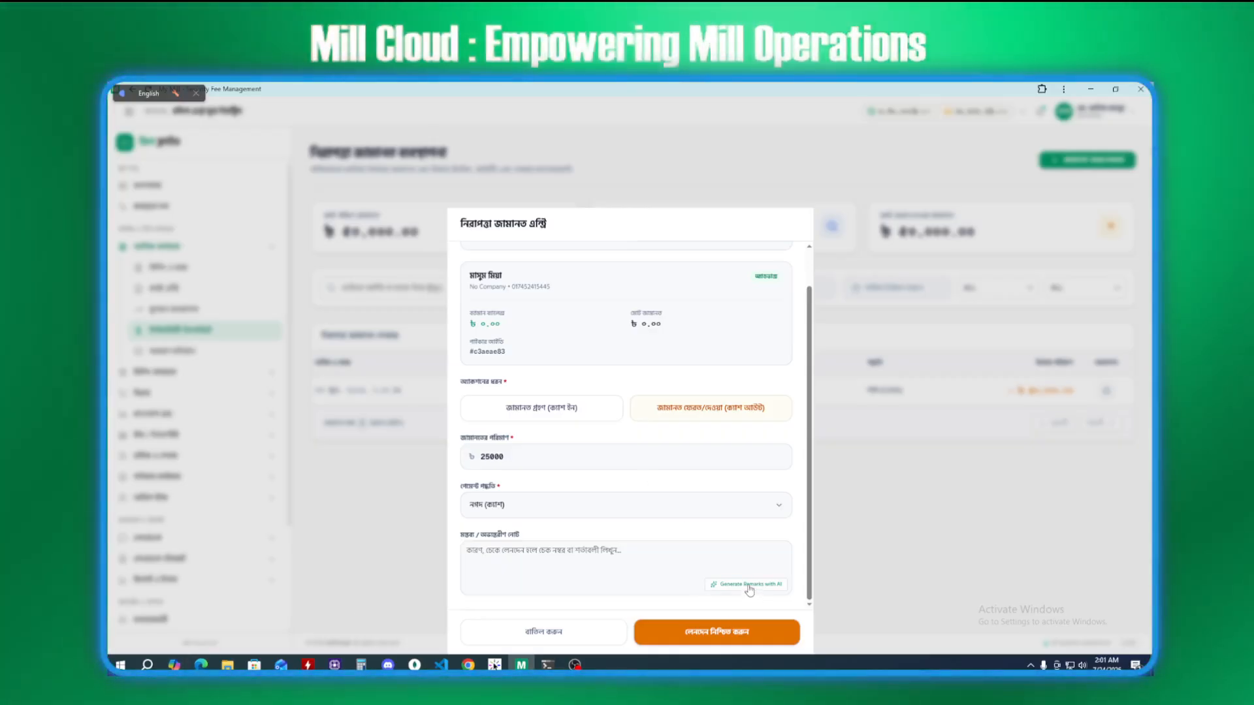
left_click(747, 586)
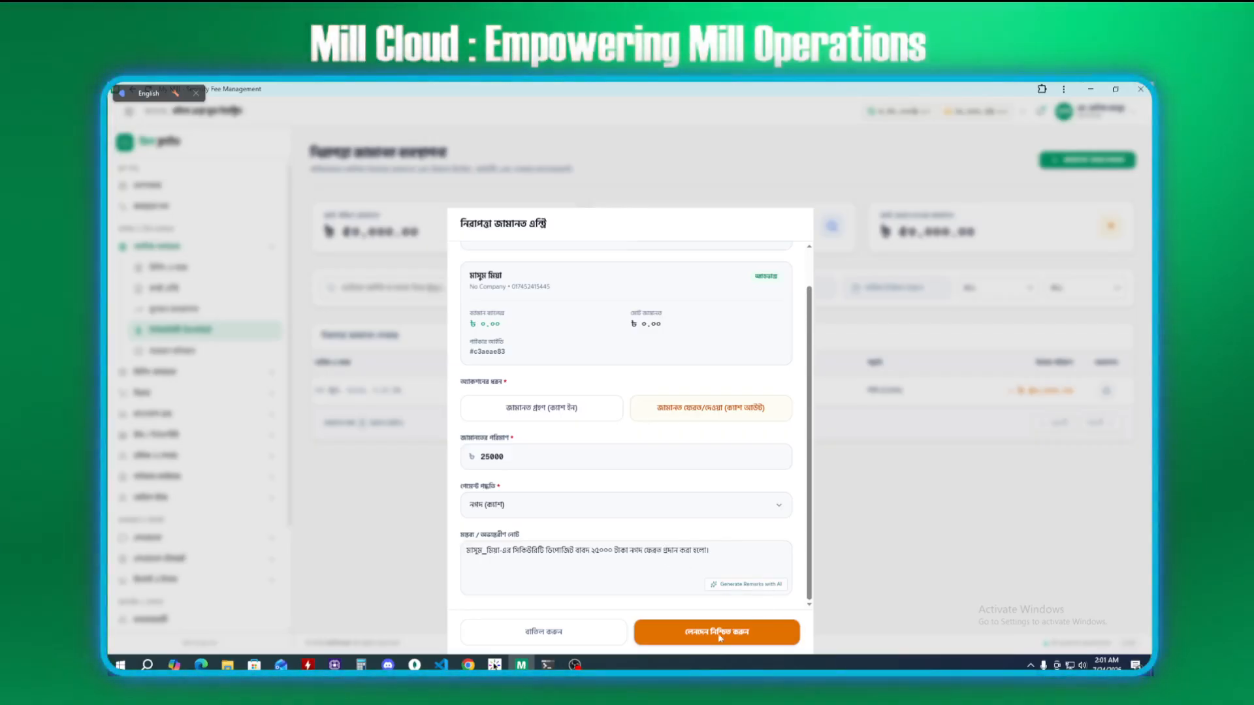
Step: Review the customer, amount, payment method and remarks of the refund entry and confirm the transaction
scroll(582, 329, "up", 1)
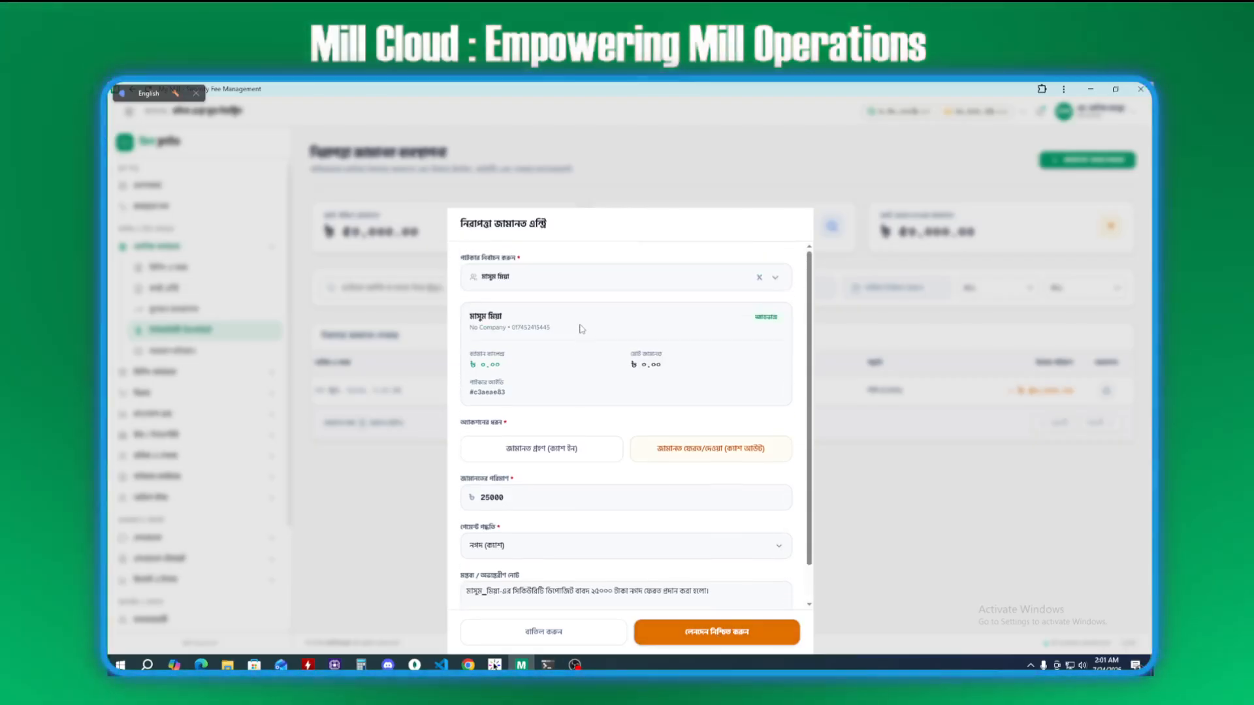
scroll(582, 338, "down", 1)
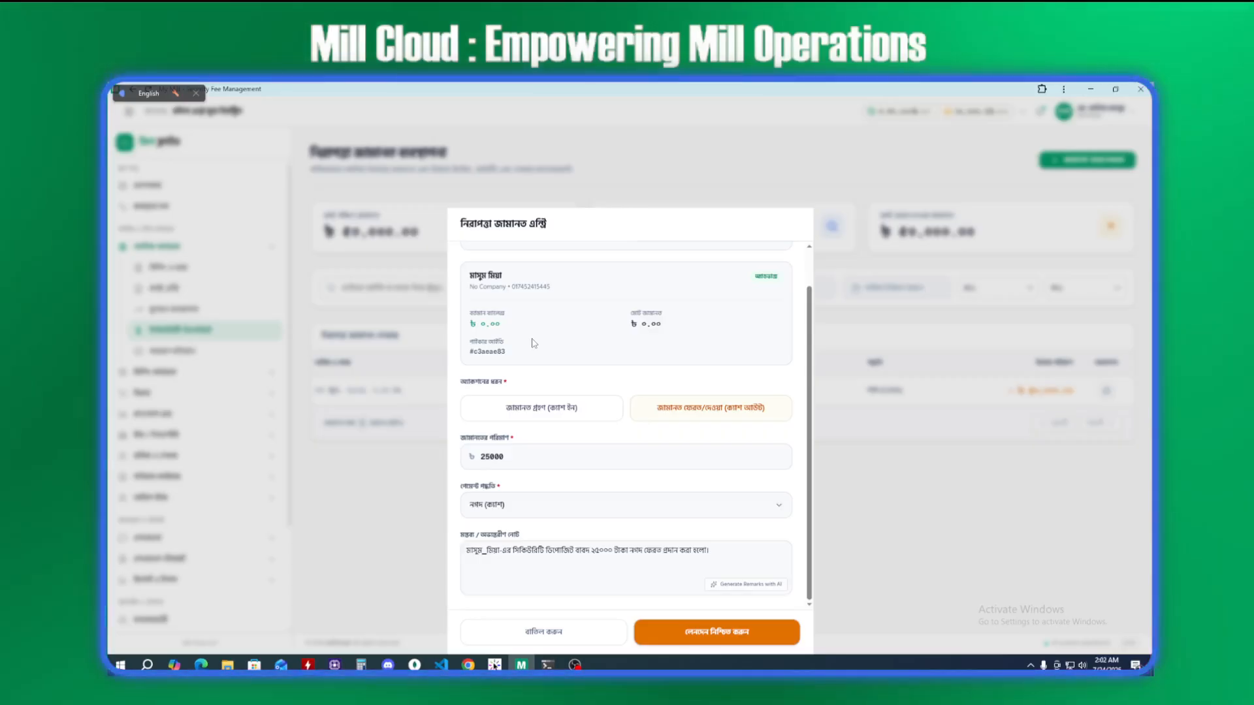
scroll(591, 366, "up", 2)
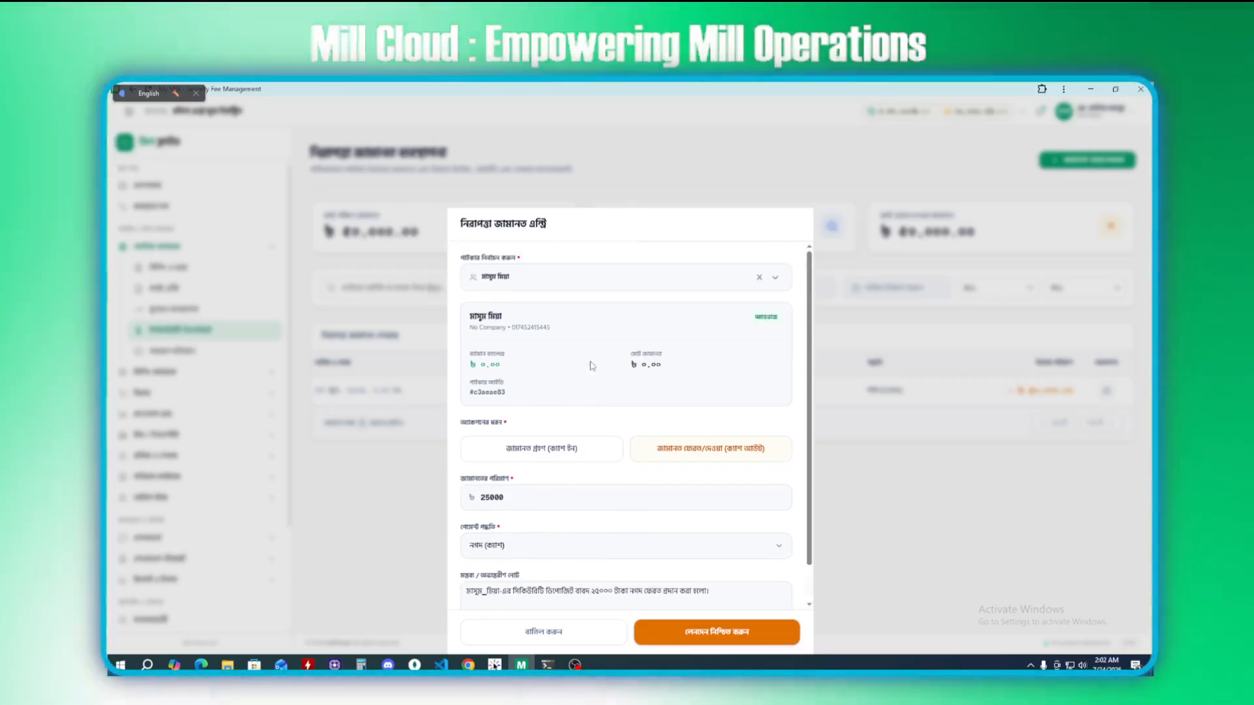
scroll(590, 367, "down", 1)
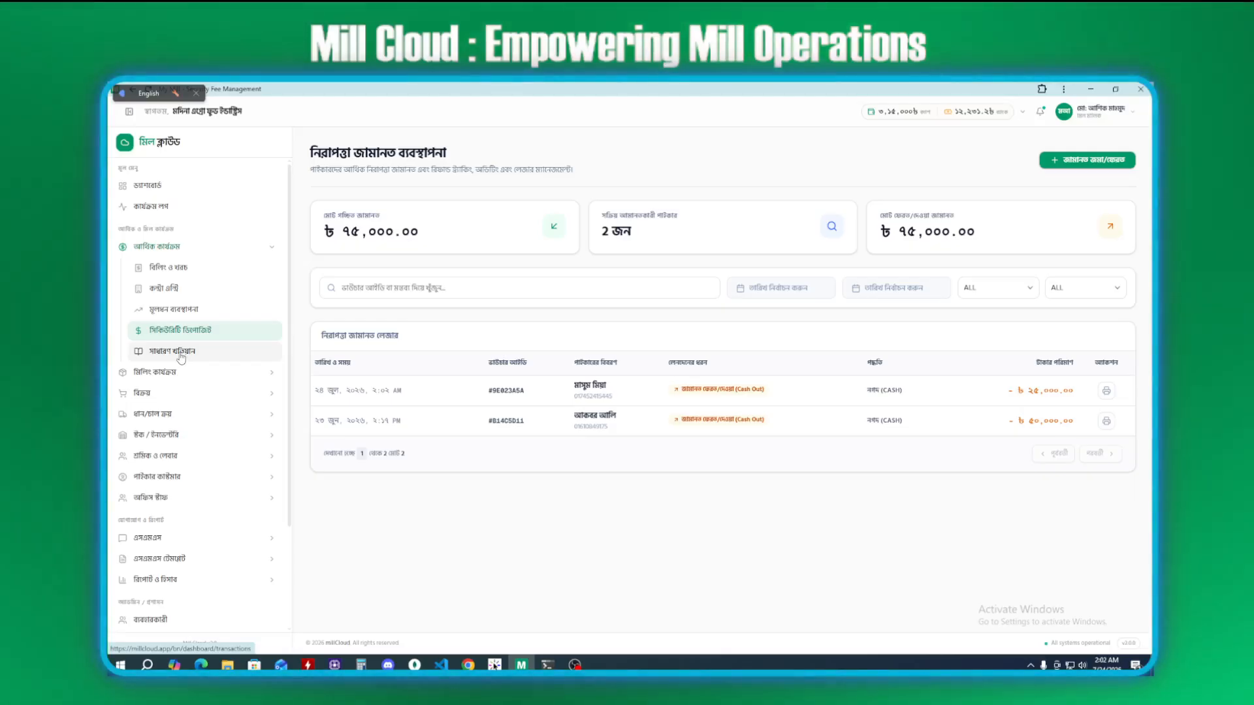
Step: Open the সাধারণ খতিয়ান (general ledger) page to view the recorded transactions
left_click(181, 356)
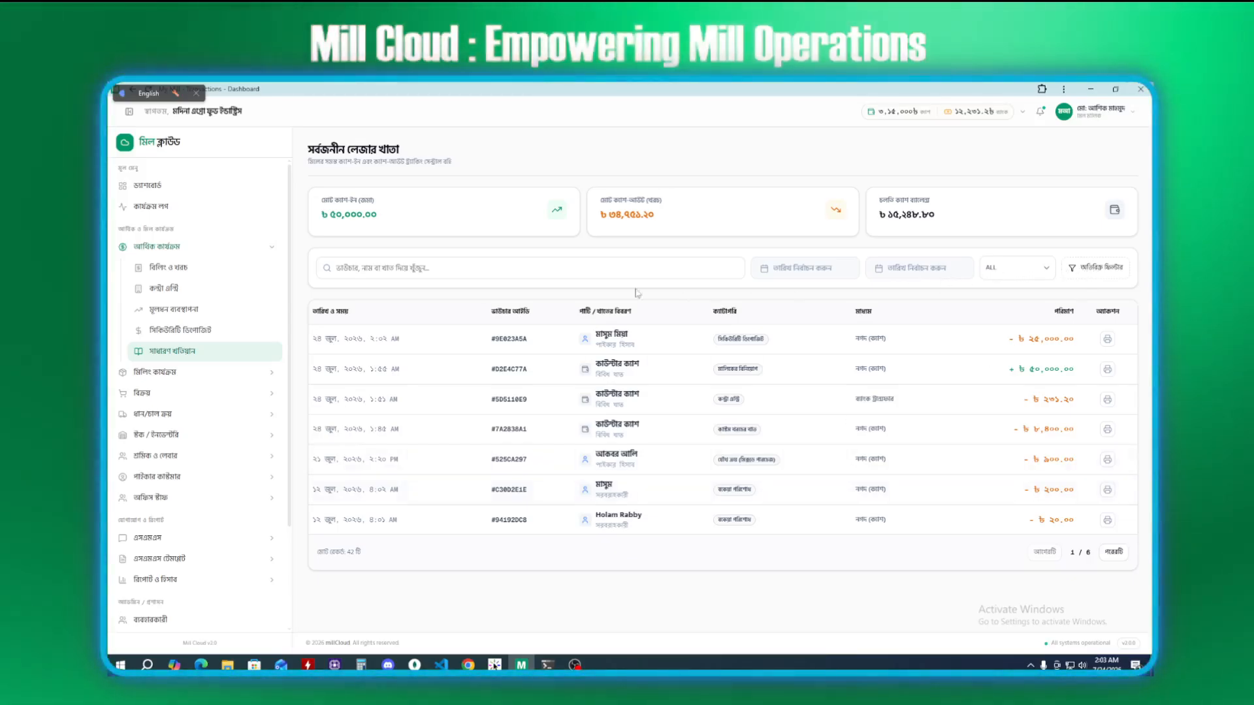
Step: Review the ledger's cash-in and cash-out totals and its entries, continuing to the second page of transactions
left_click(408, 273)
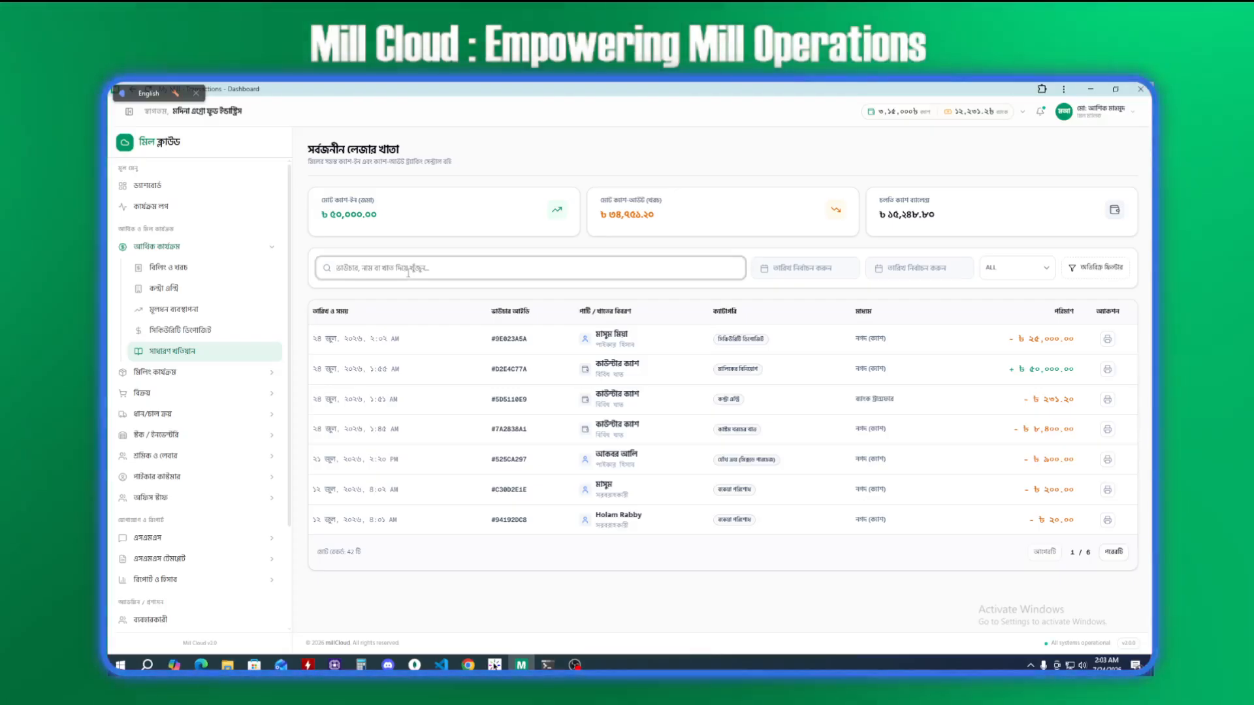
left_click_drag(328, 215, 381, 217)
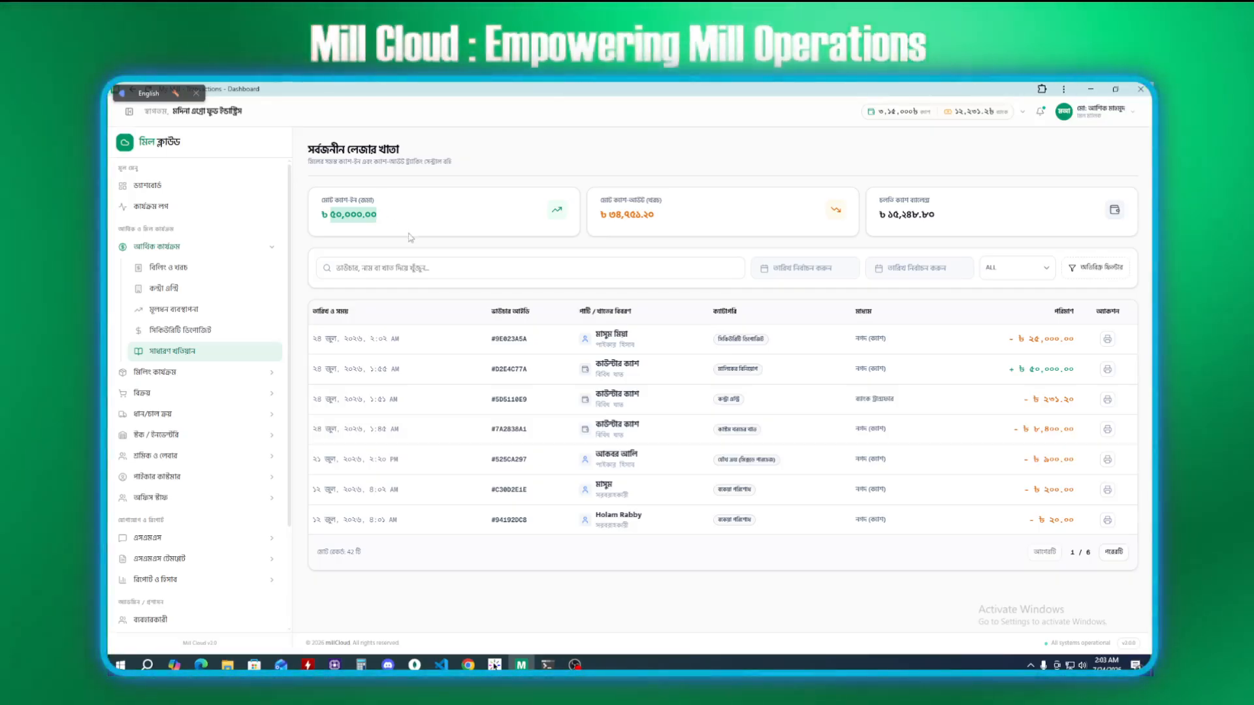
left_click(627, 227)
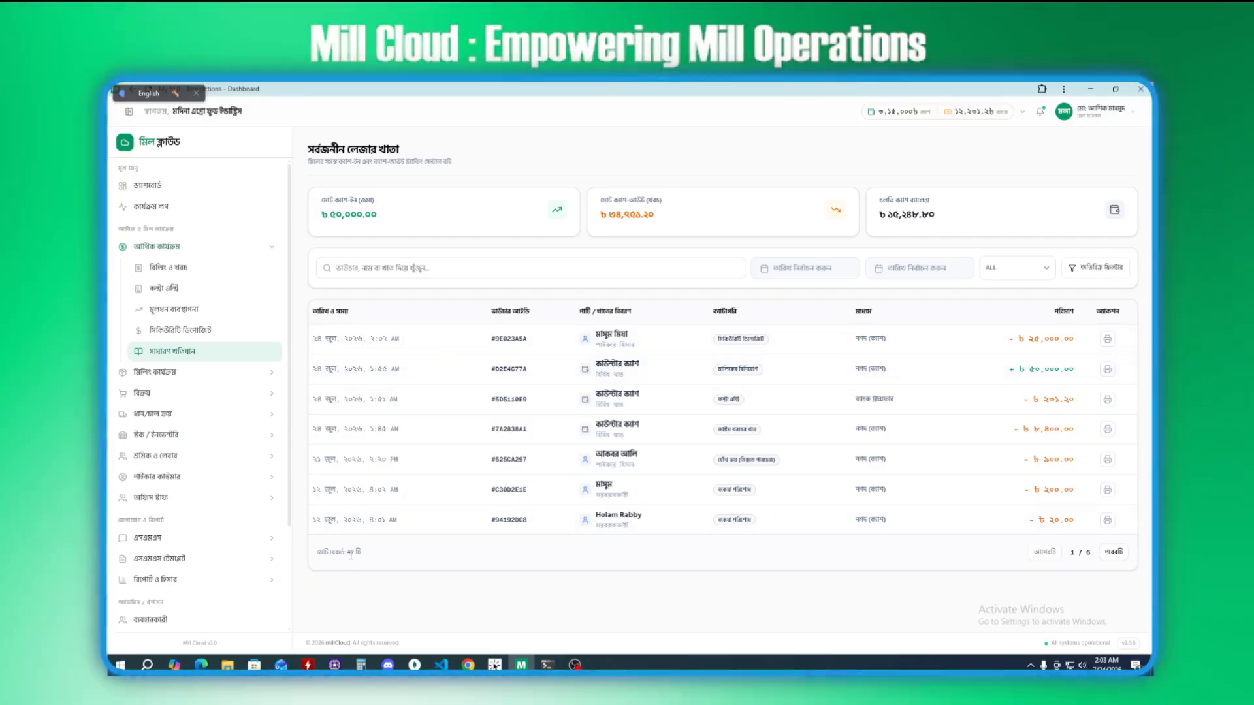
left_click(1116, 552)
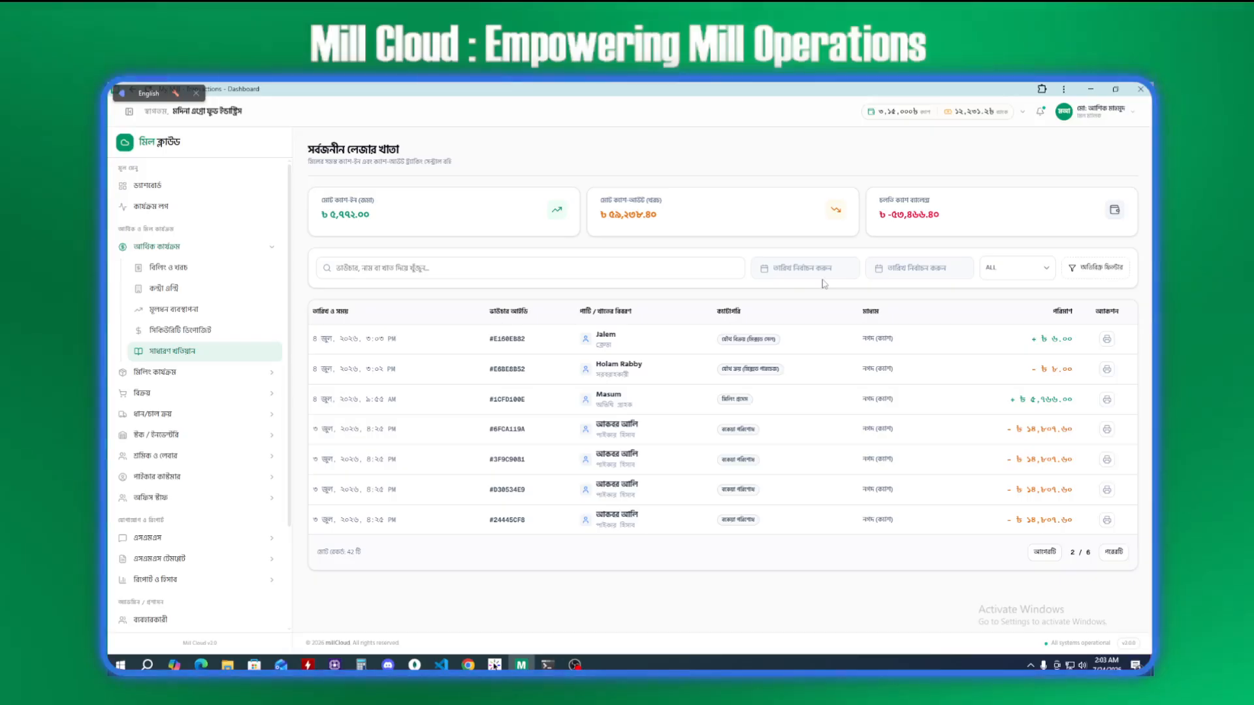
Step: Filter the ledger to cash-in transactions only, look at the start-date calendar for June 2026, and clear the filters
left_click(997, 268)
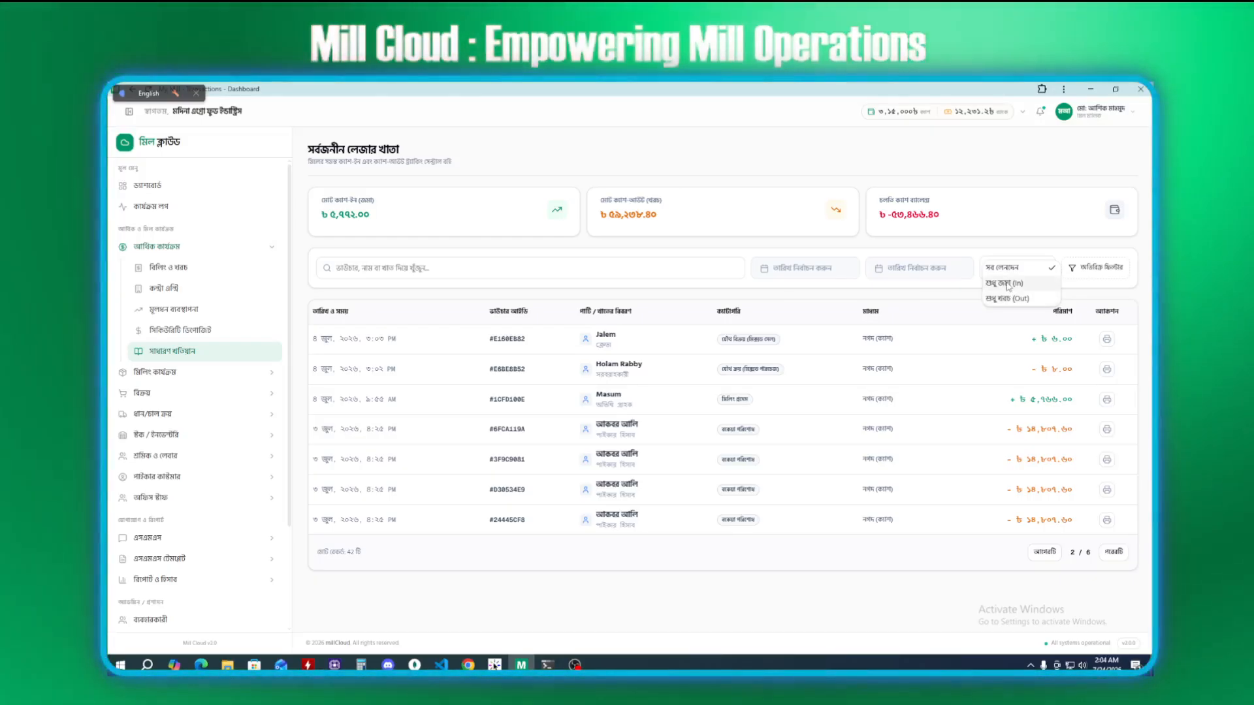
left_click(1006, 284)
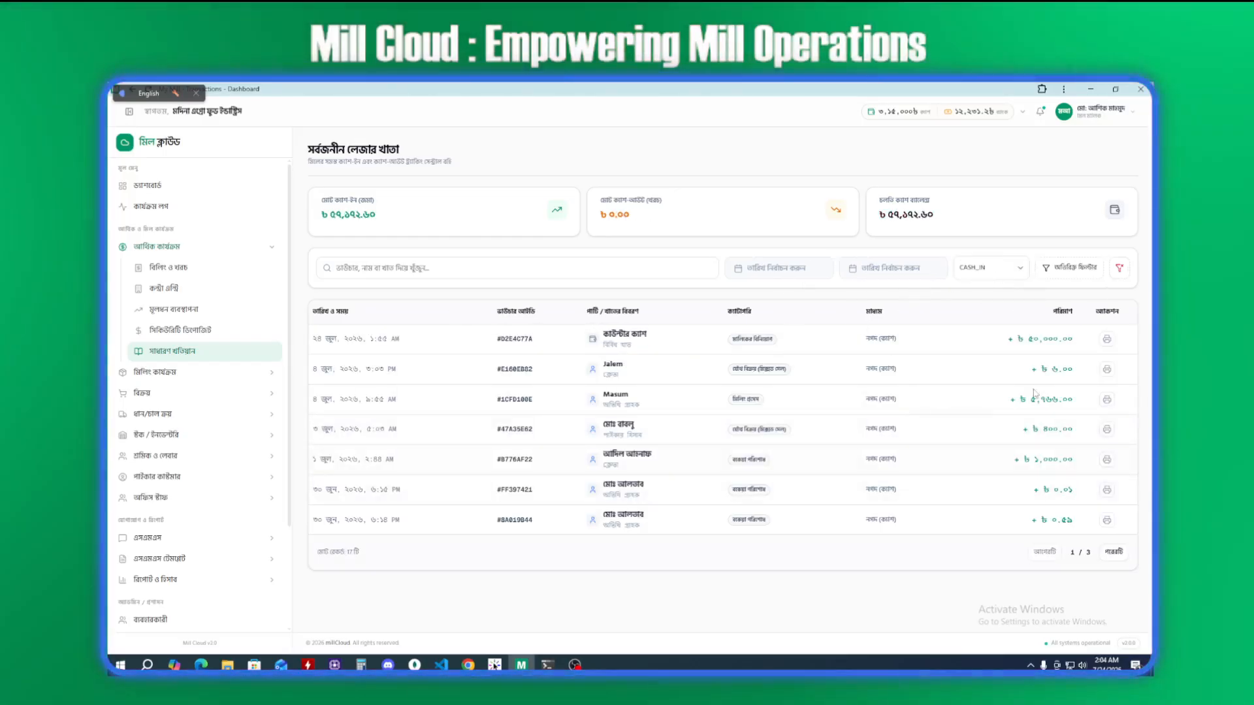
left_click(757, 270)
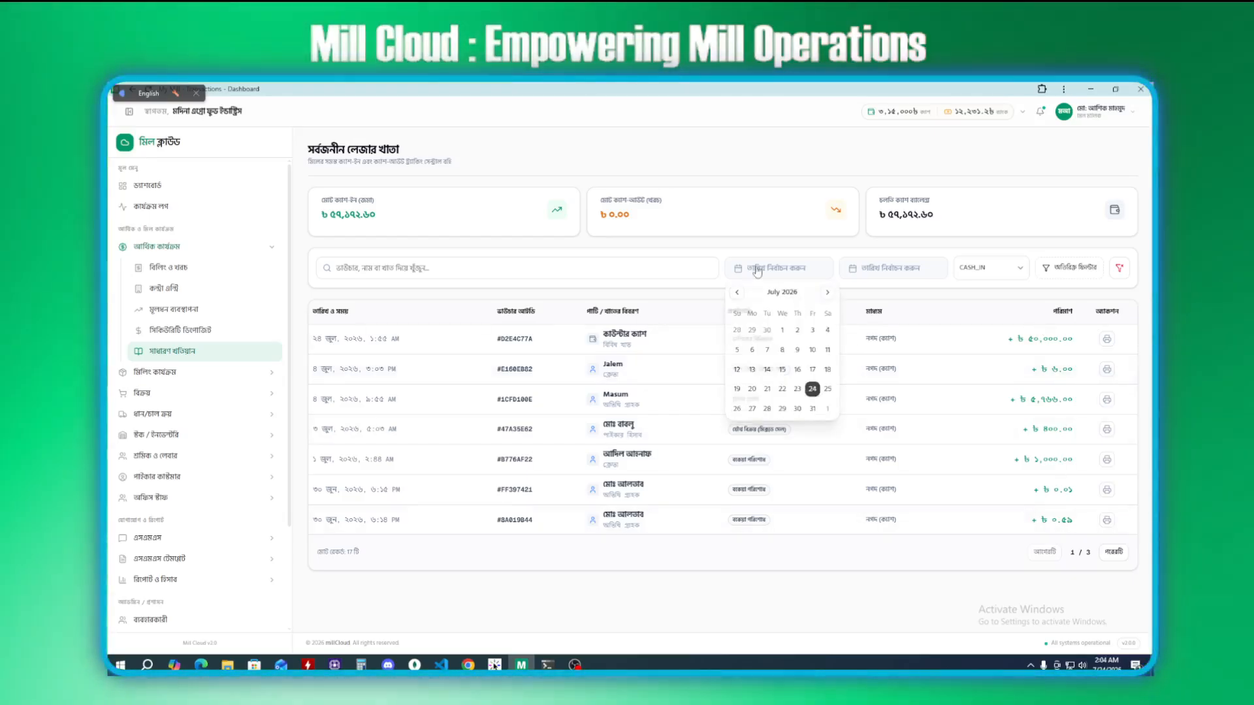
left_click(737, 294)
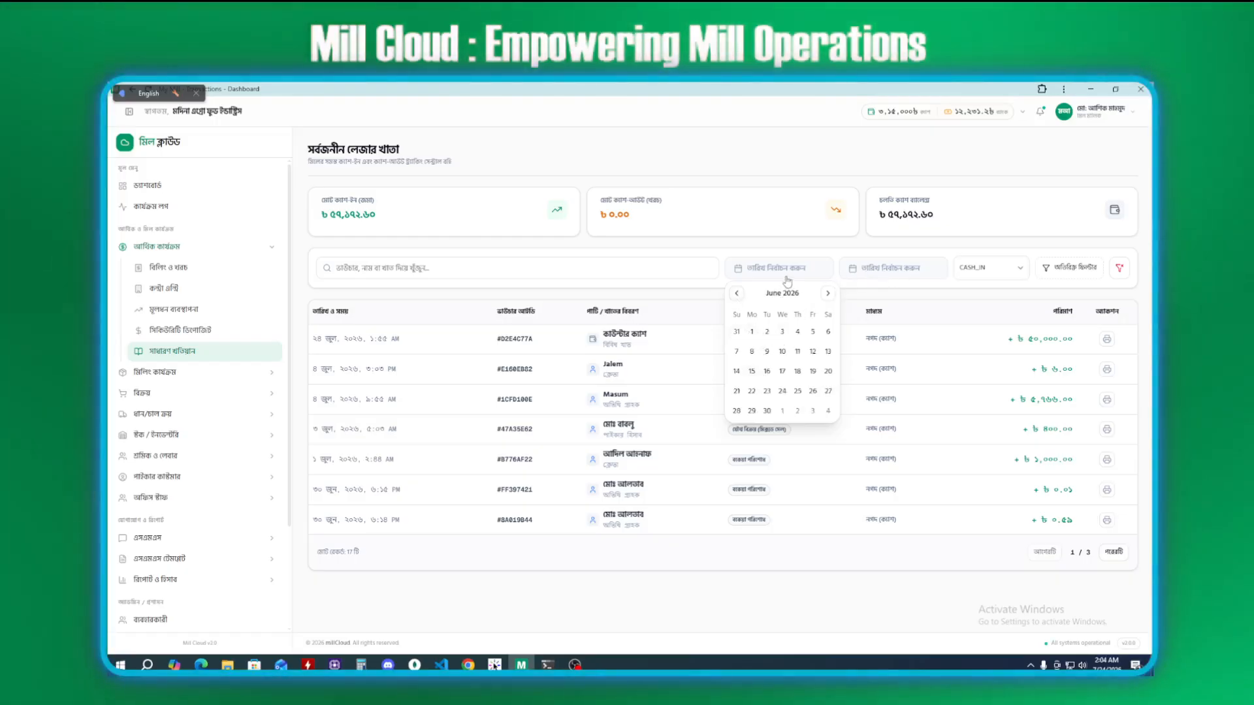
left_click(880, 294)
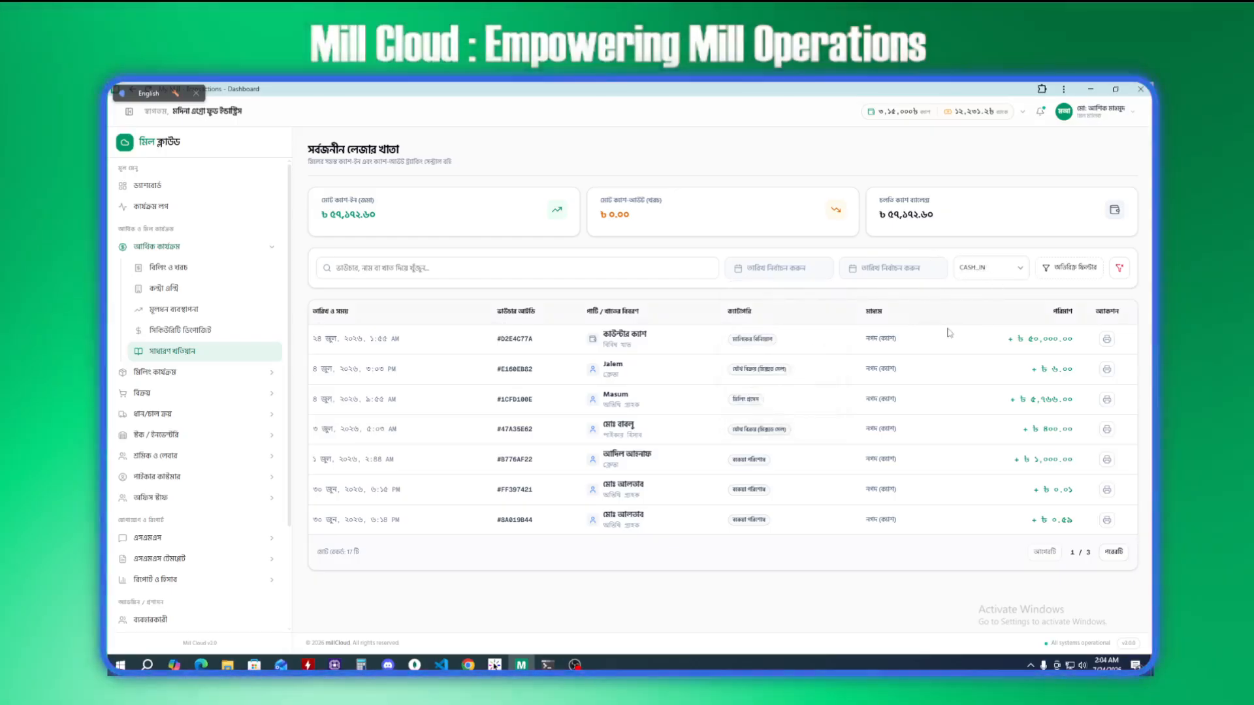
left_click(1119, 267)
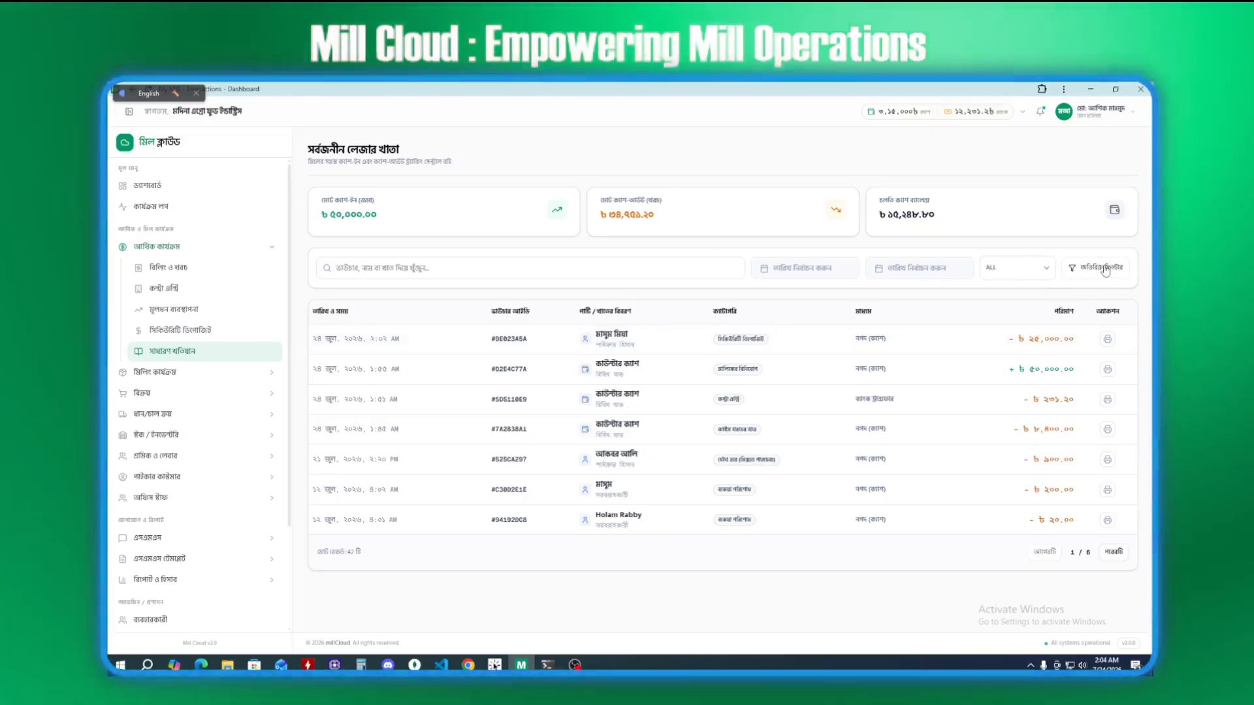
Step: Use the additional filters to view ledger entries in the বিদ্যুৎ বিল category, followed by আপ্যায়ন খরচ (চা-নাস্তা)
left_click(1105, 270)
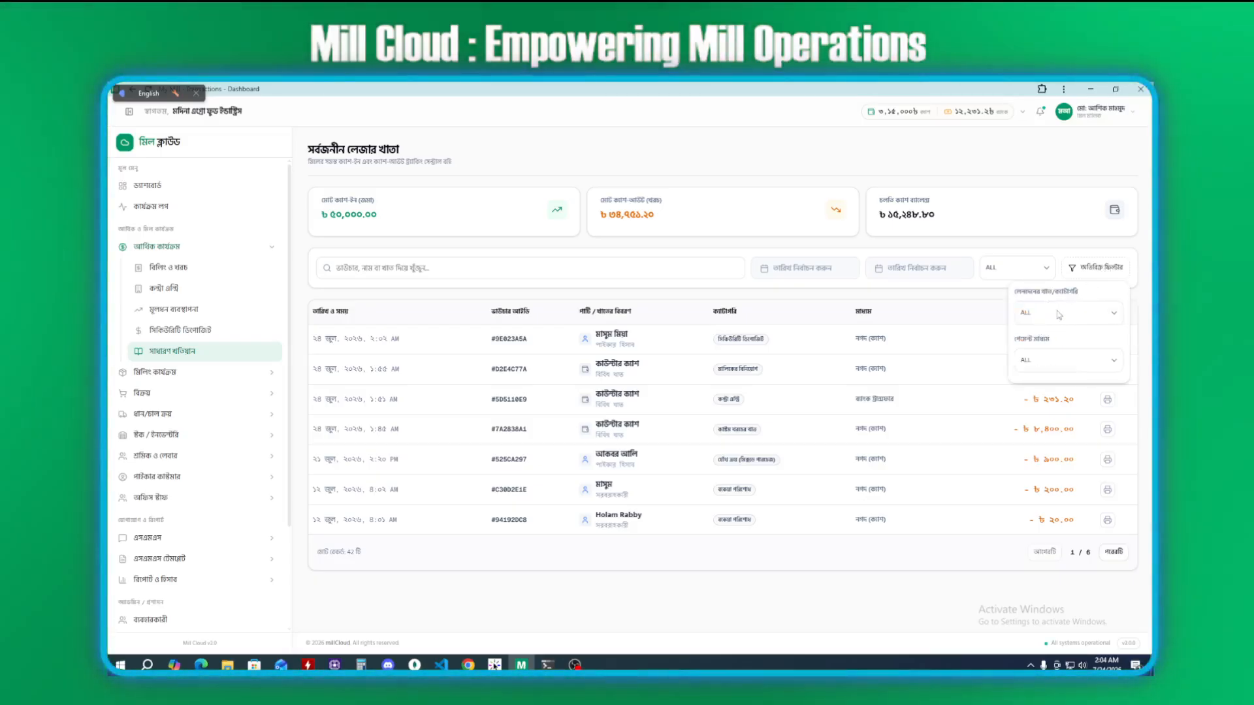
left_click(1059, 315)
scroll(1059, 496, "down", 3)
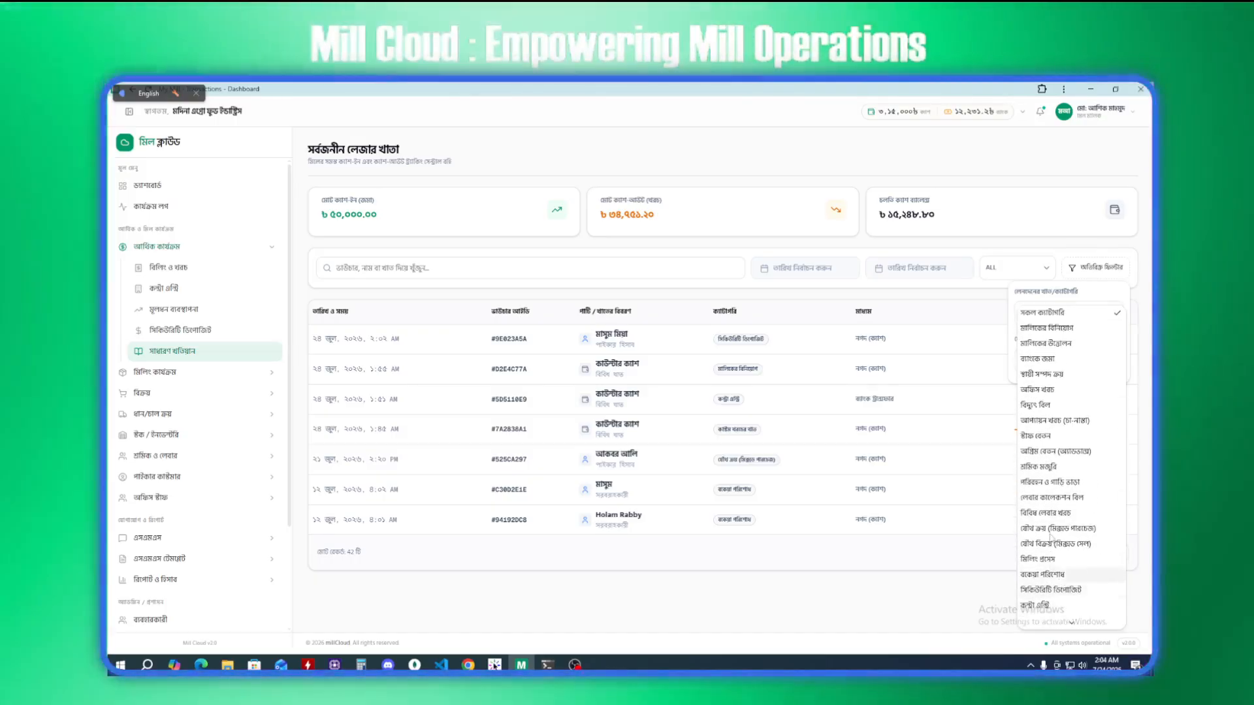
scroll(1049, 412, "up", 3)
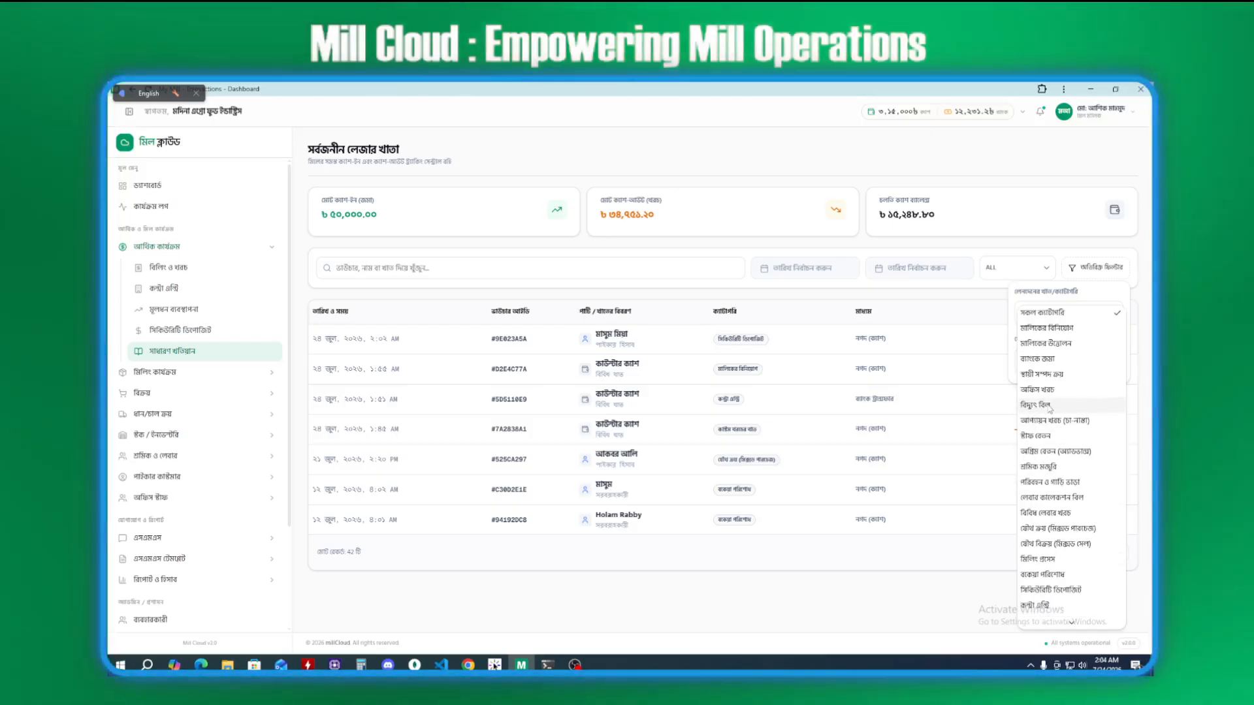
left_click(1049, 406)
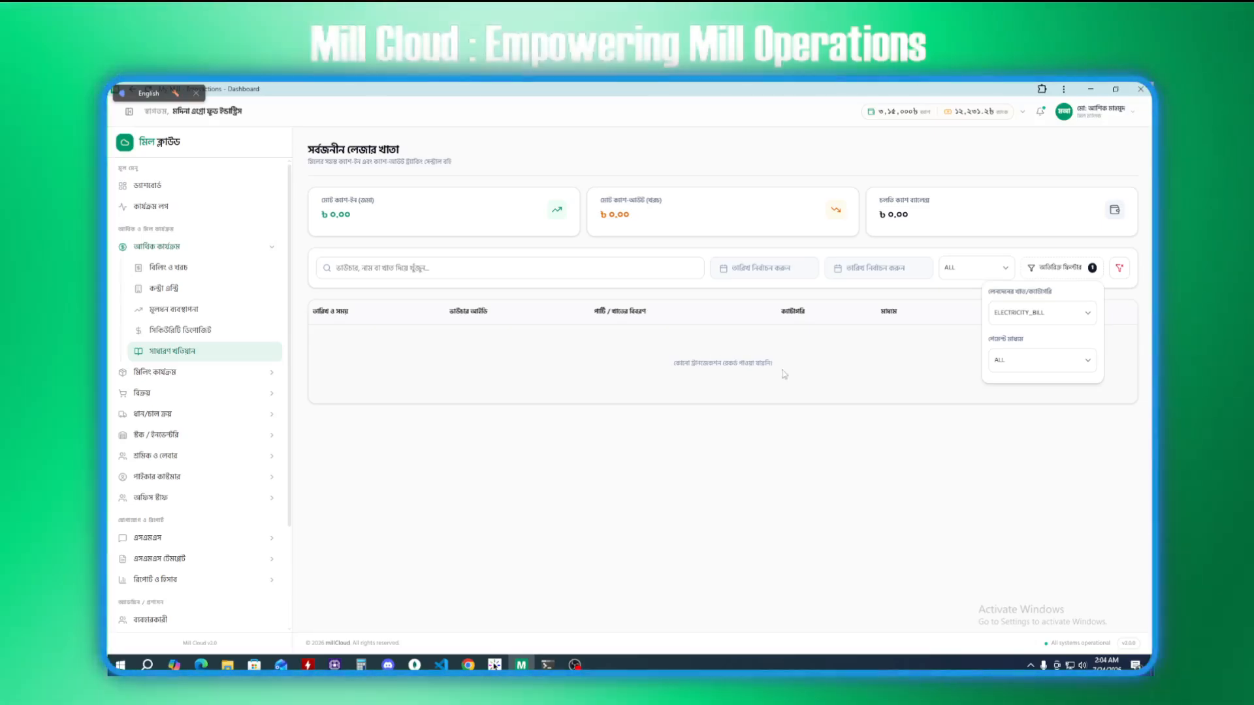
left_click(1023, 313)
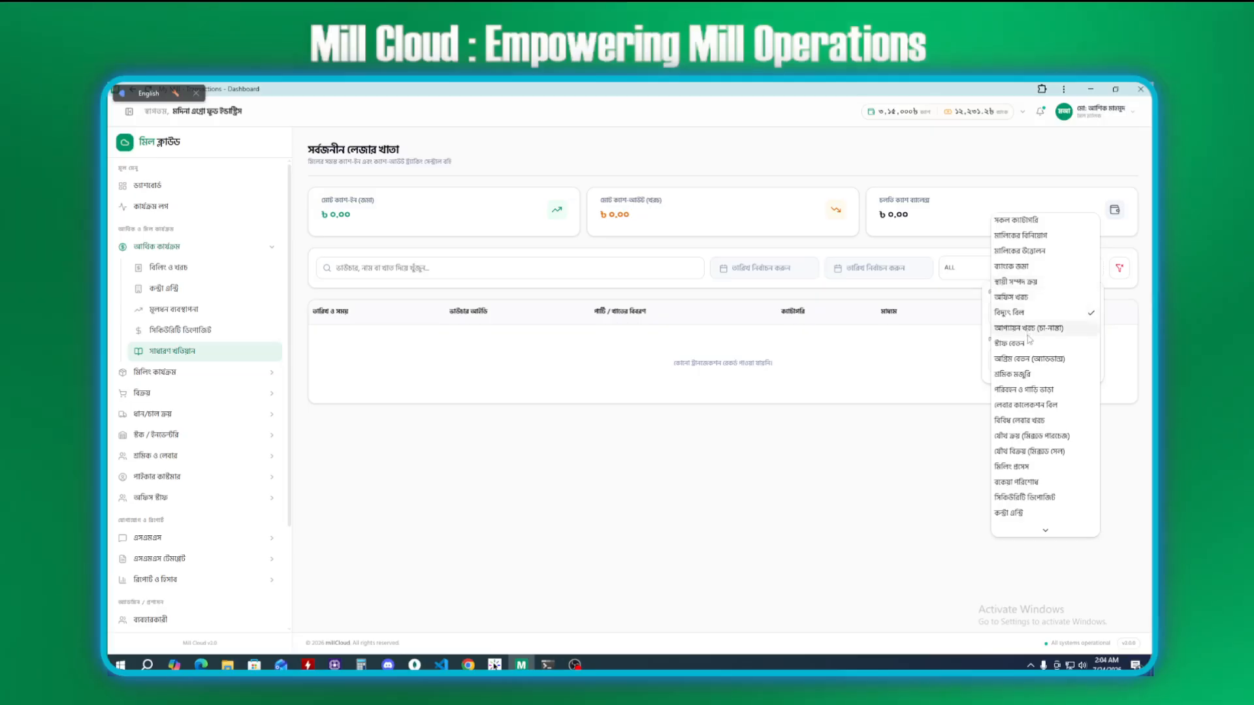
left_click(1027, 330)
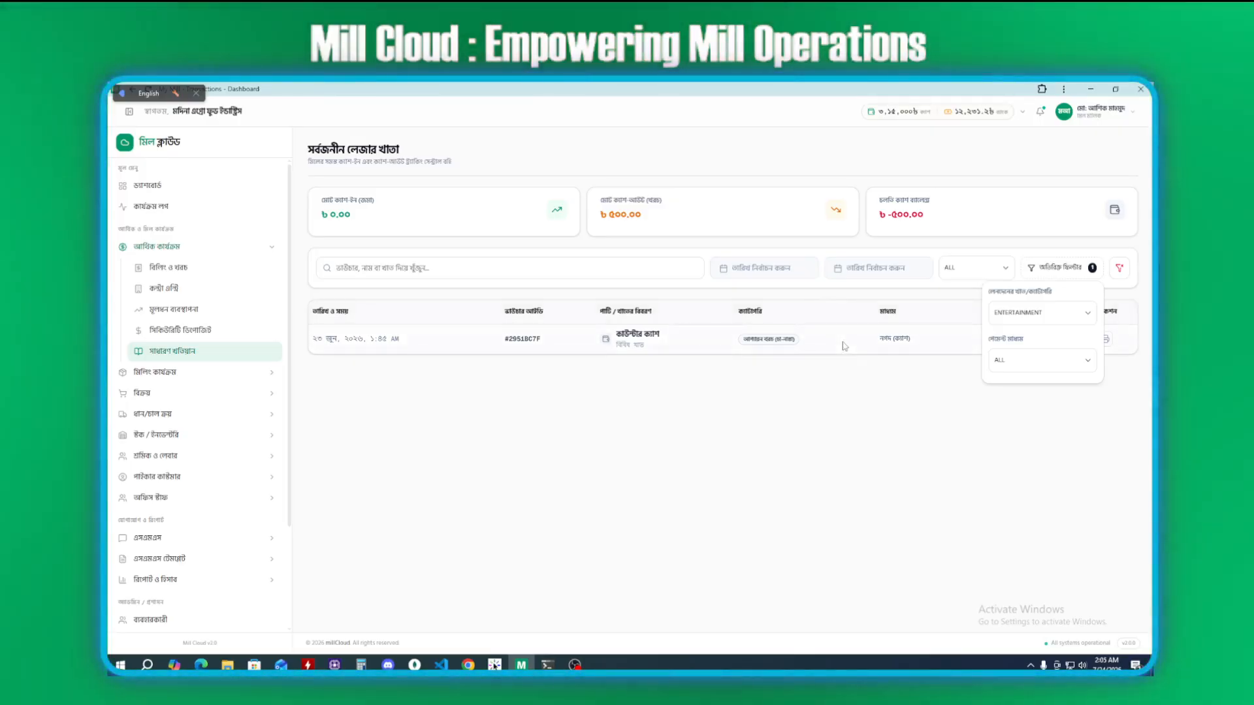
Step: Filter the ledger by the স্টাফ বেতন category, look through the payment method options without choosing one, and close the additional filters
left_click(1024, 314)
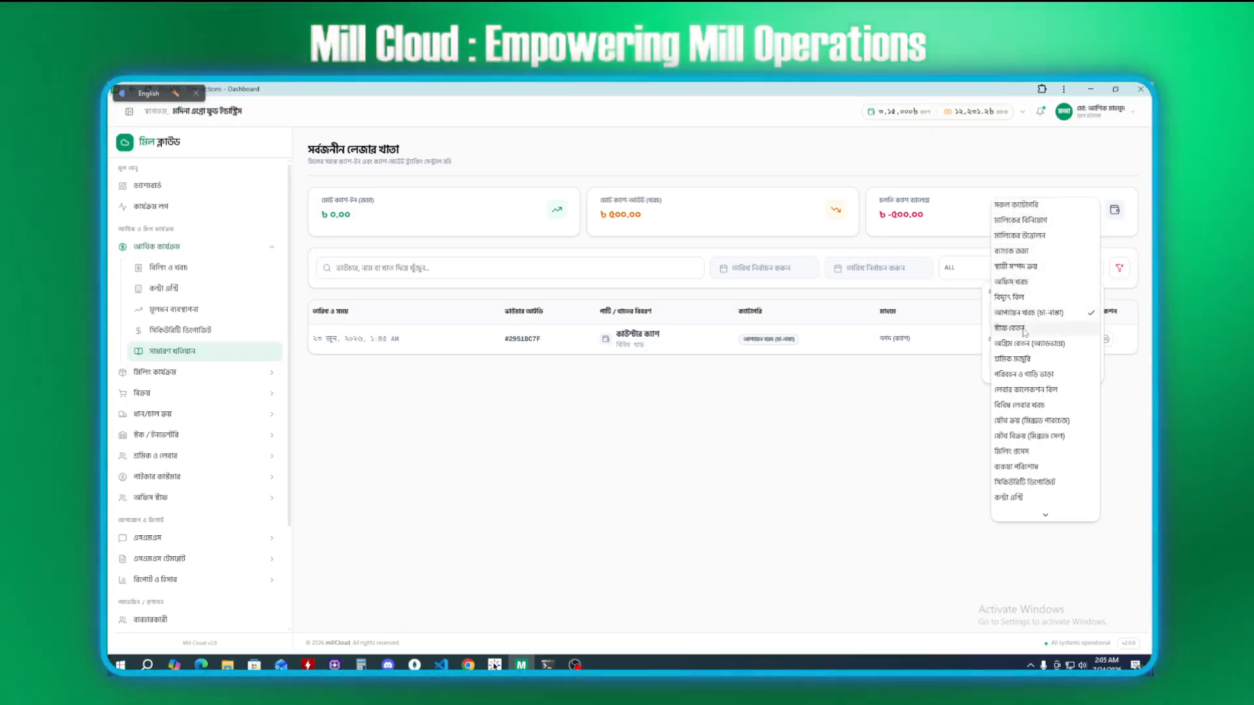
left_click(1010, 328)
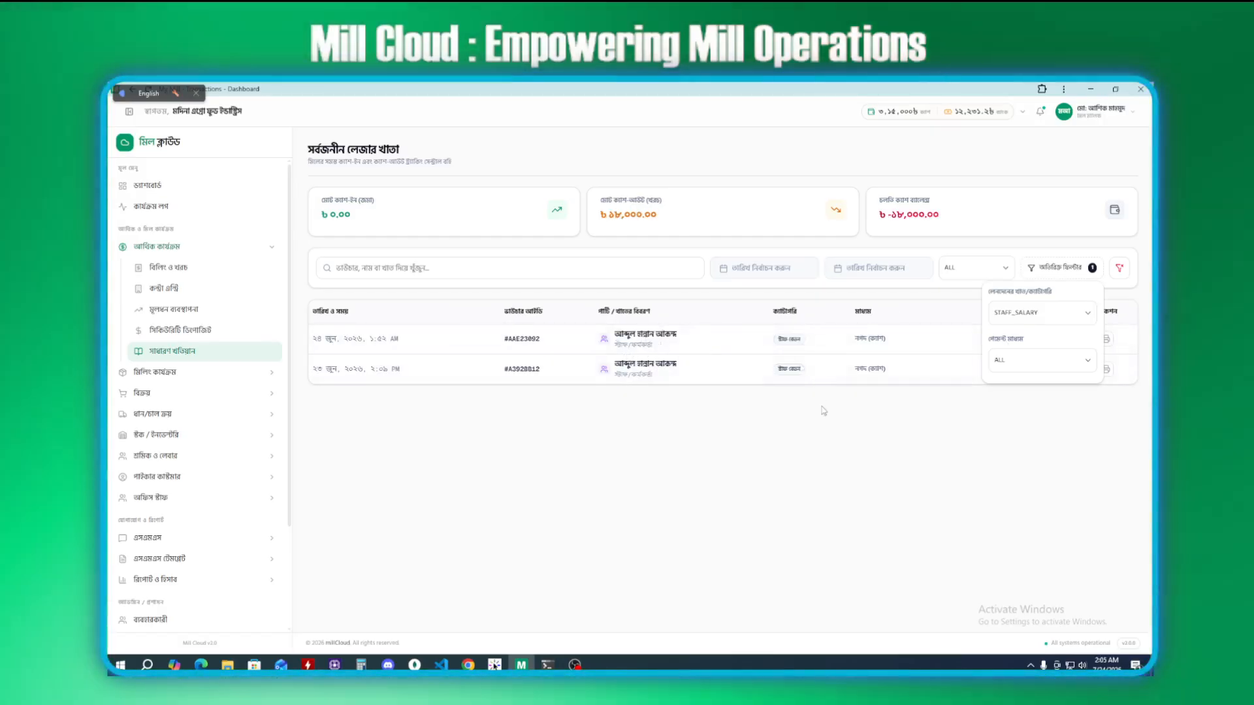
left_click(1024, 354)
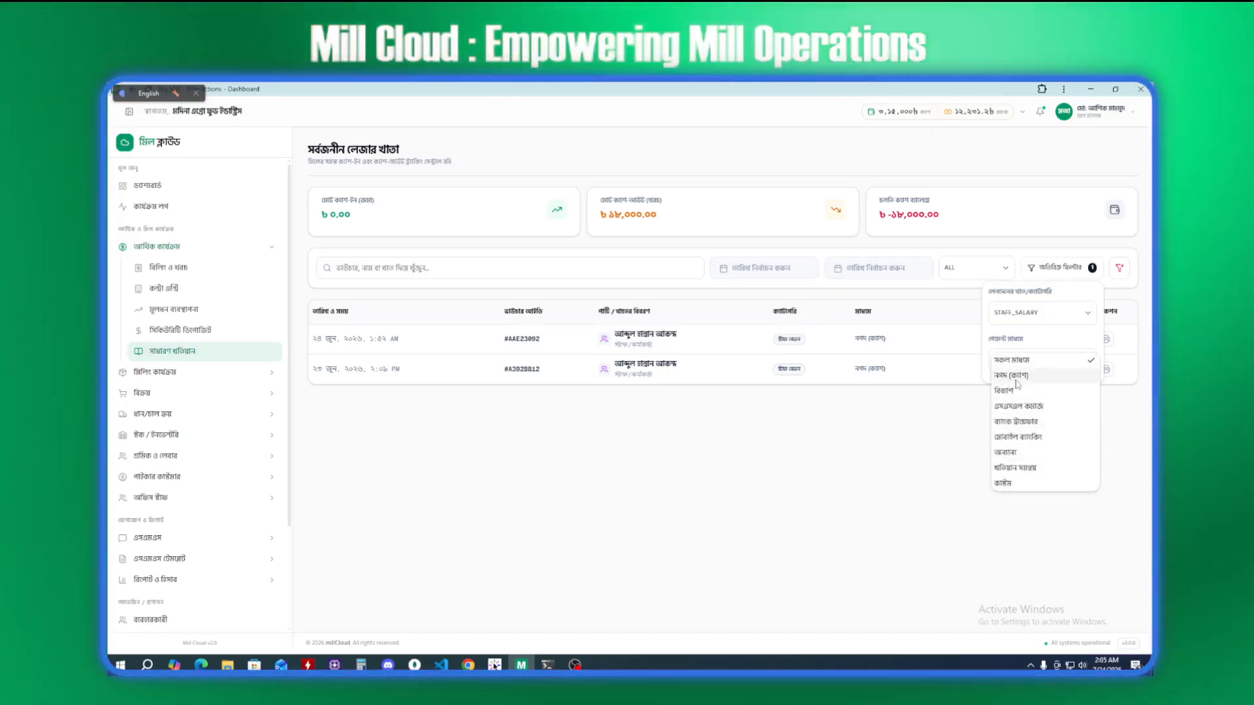
left_click(810, 463)
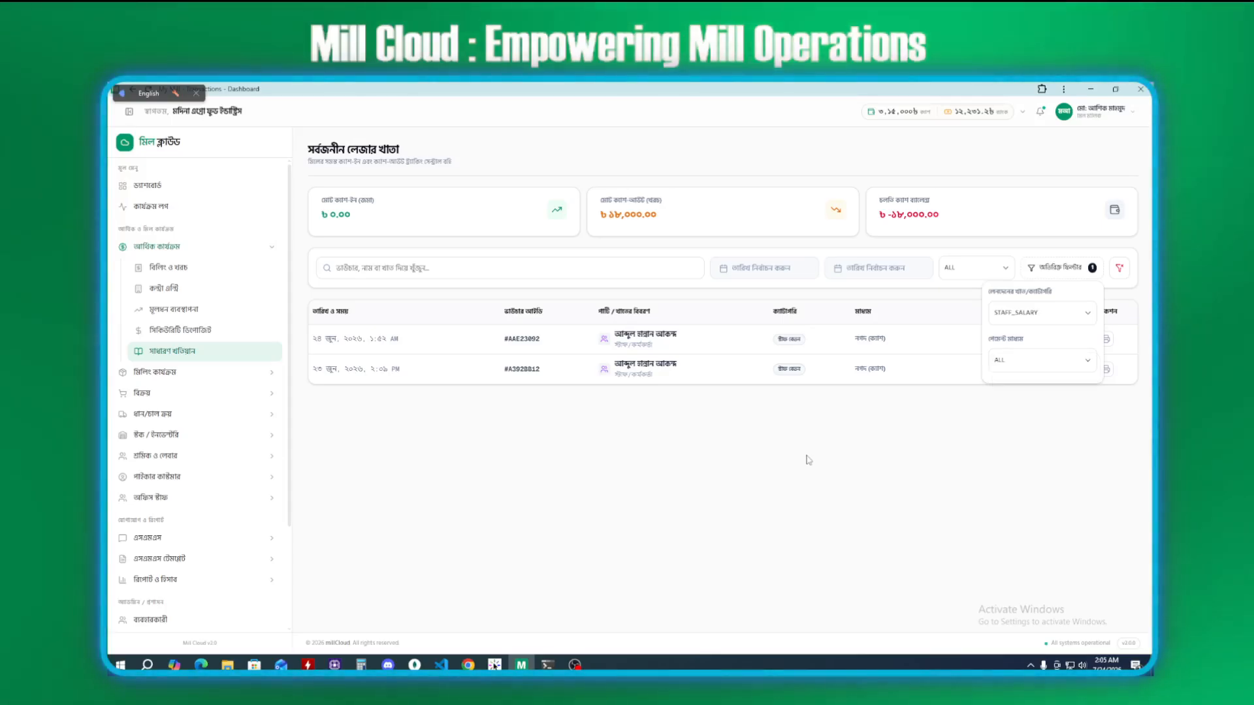
left_click(1074, 269)
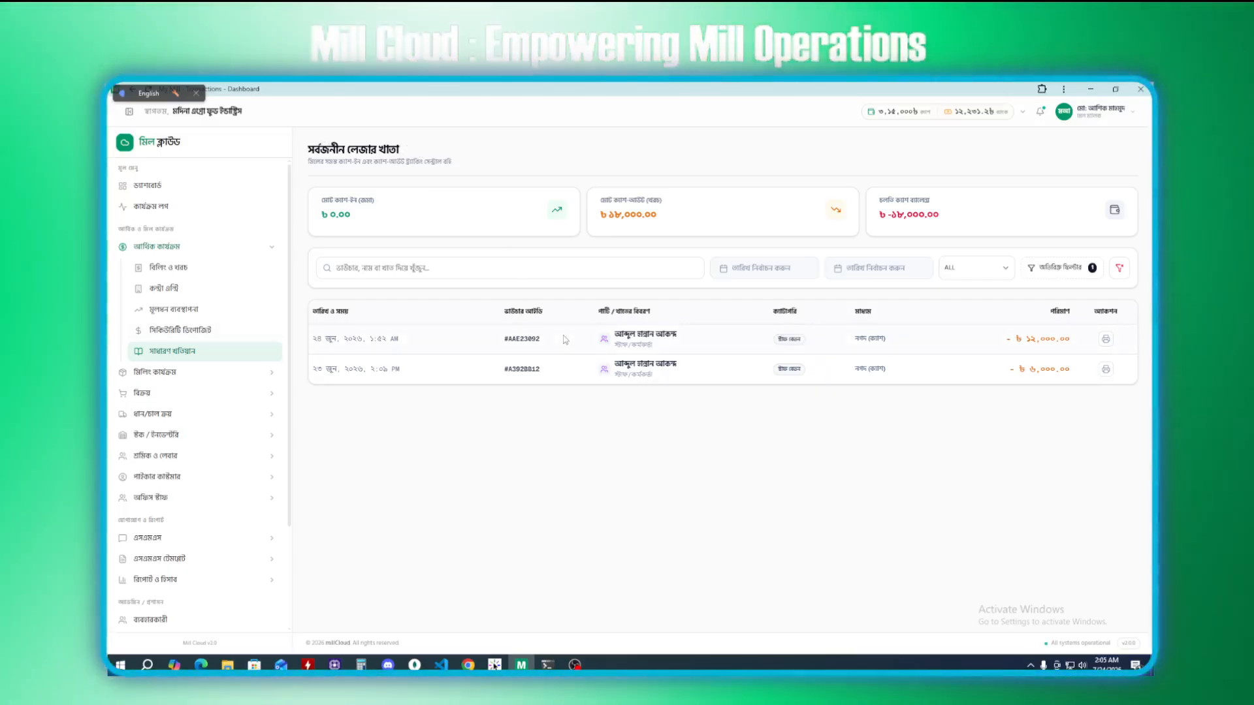
Step: Preview the printable voucher of the 12,000 staff salary transaction and cancel the print
left_click(1106, 339)
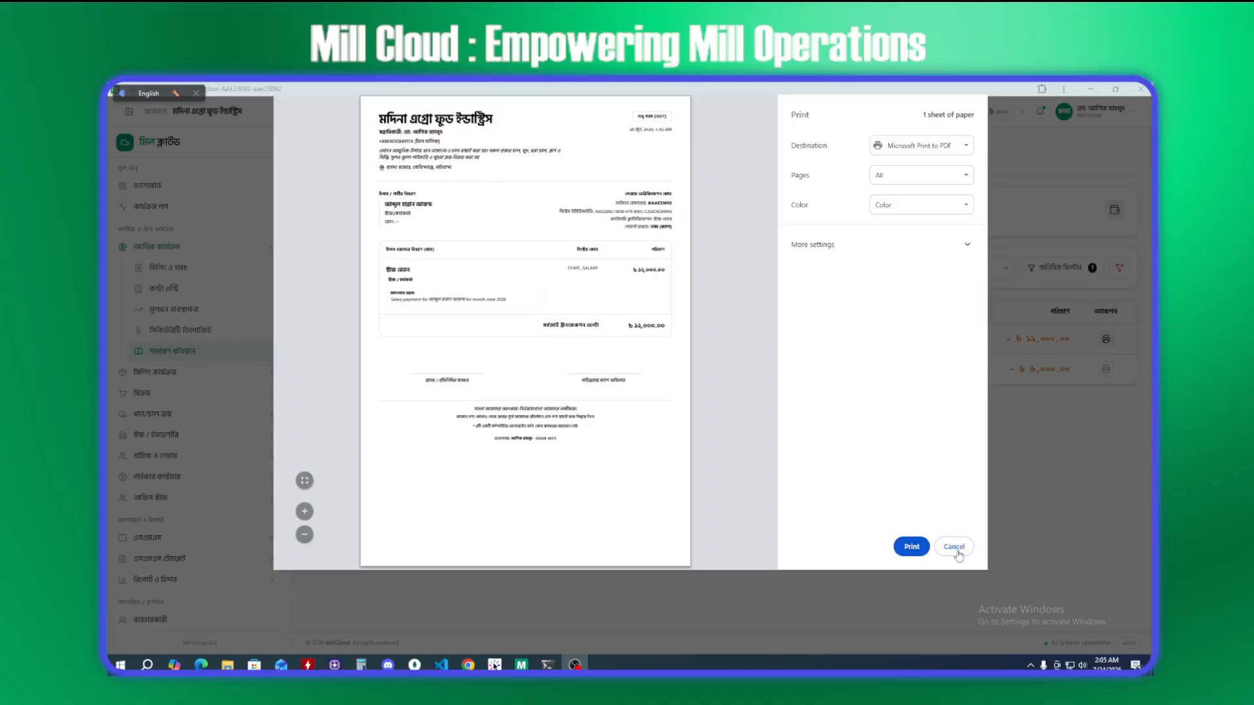
left_click(954, 547)
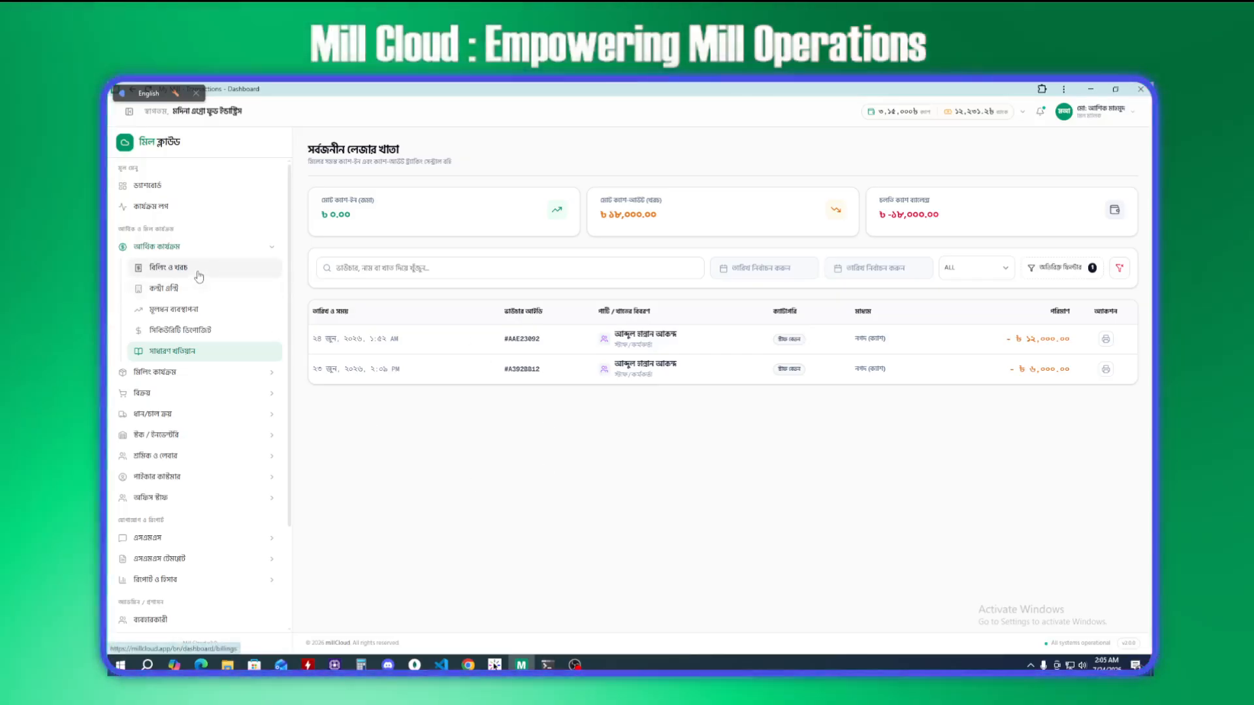
Step: Revisit the সিকিউরিটি ডিপোজিট, মূলধন ব্যবস্থাপনা, কন্ট্রা এন্ট্রি and বিলিং ও খরচ pages in turn
left_click(199, 332)
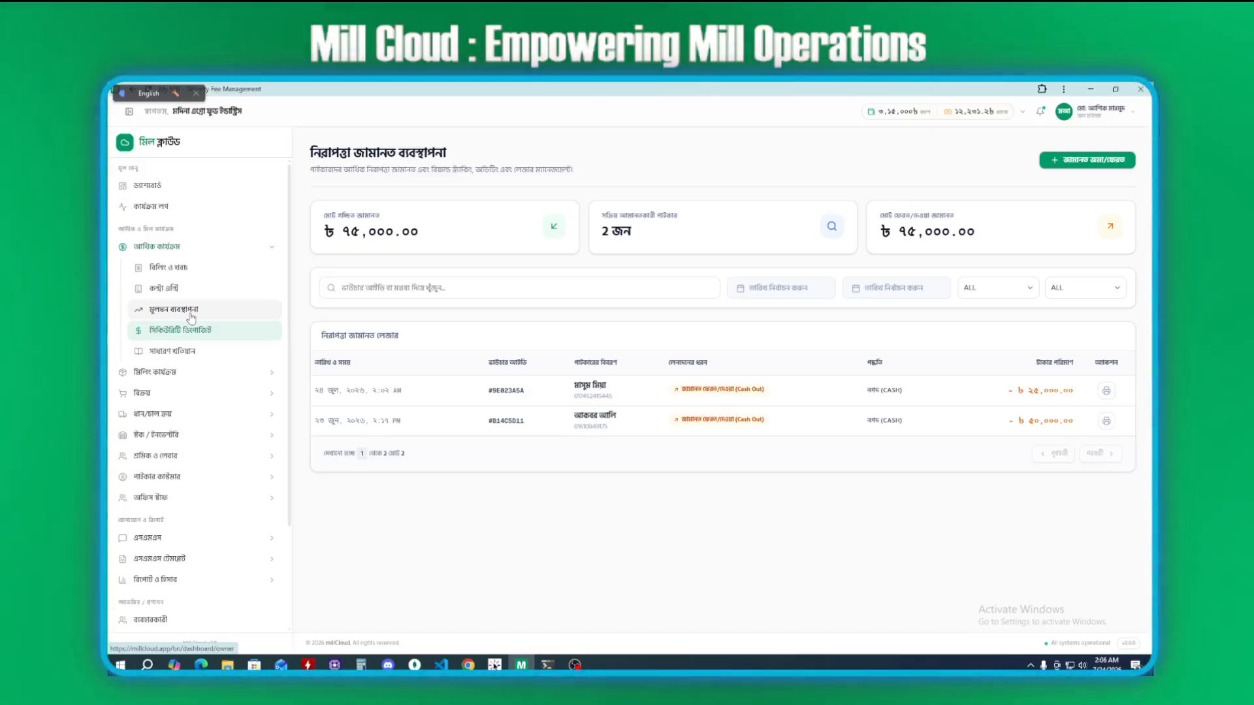
left_click(190, 313)
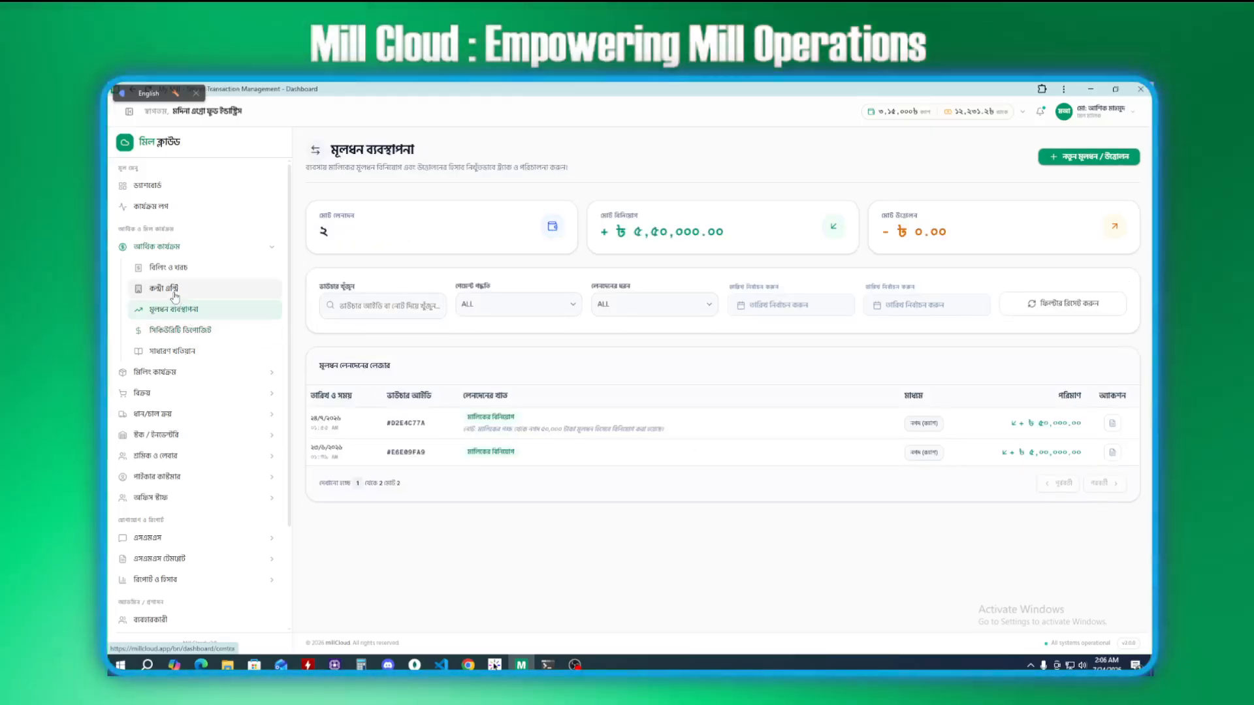
left_click(175, 292)
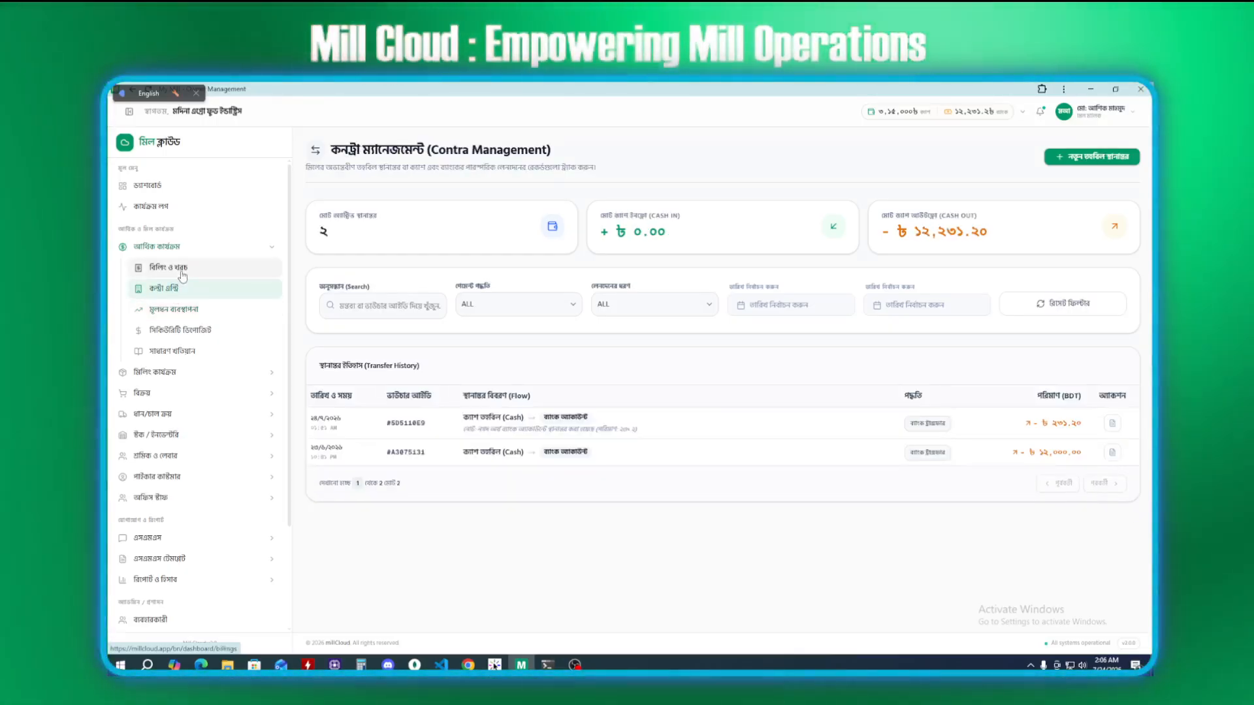
left_click(182, 273)
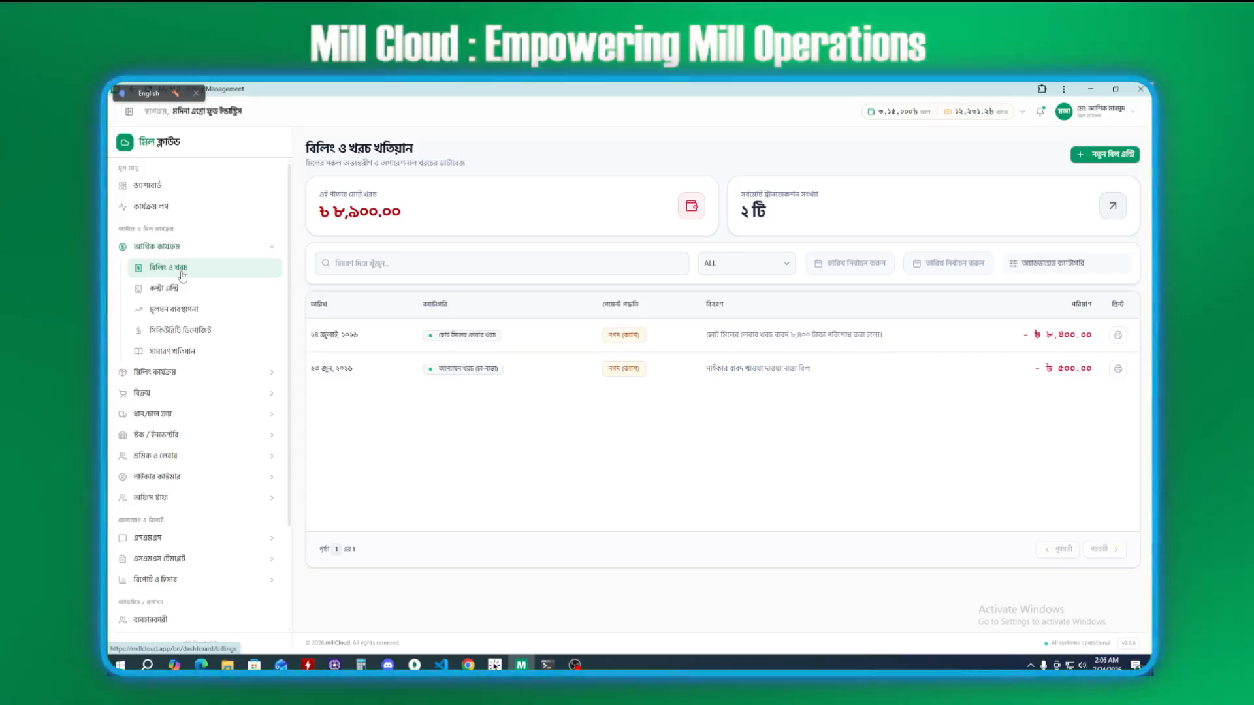